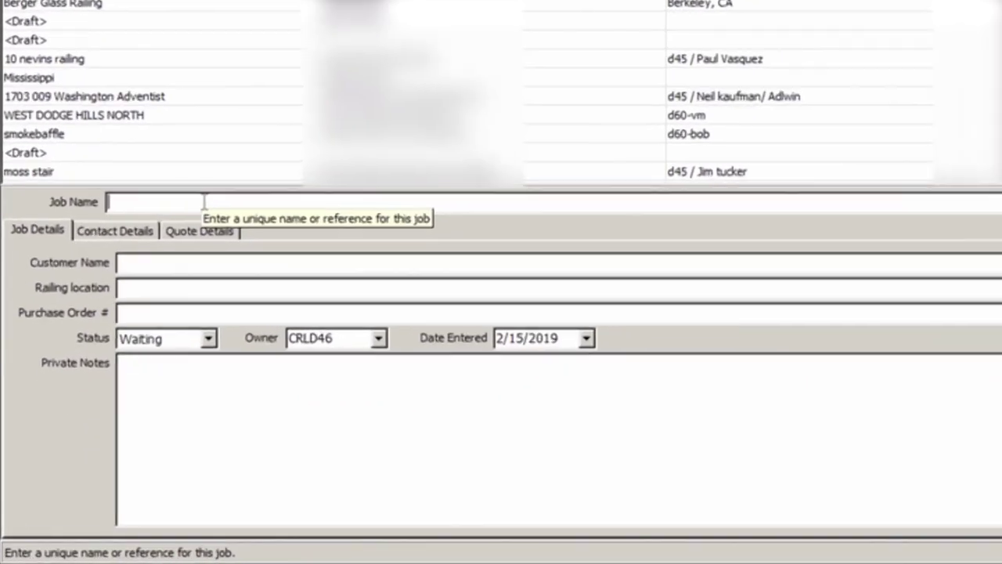
# Name the new job 'grs railing' and enter the customer's name, correcting a typo
pyautogui.write('grs')
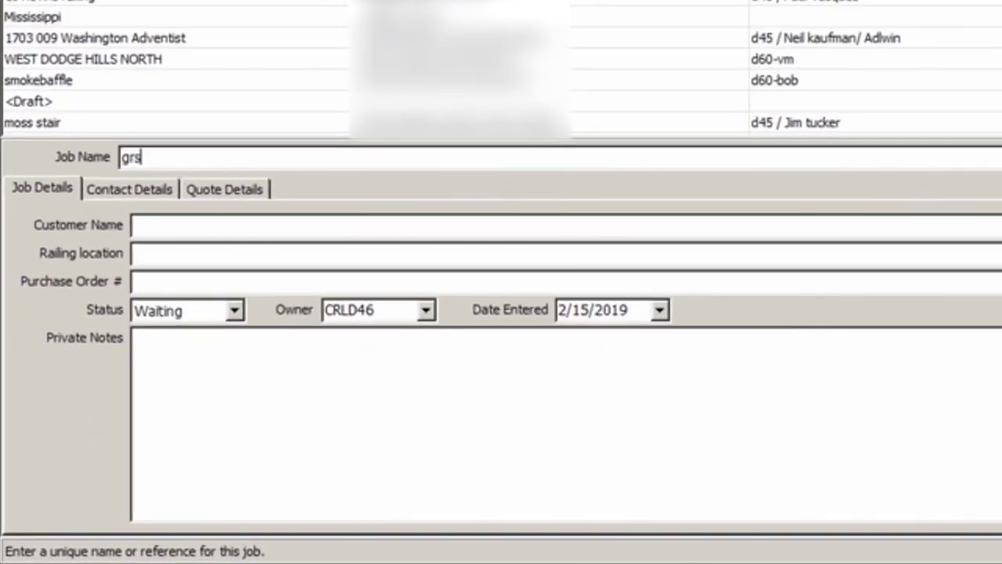
pyautogui.write(' railing')
pyautogui.click(177, 227)
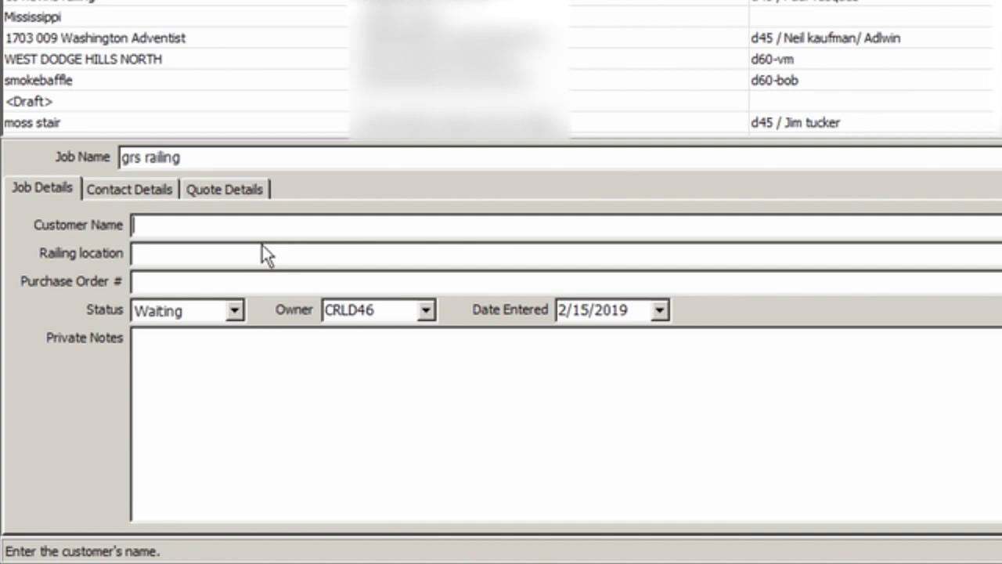
pyautogui.write('tim smith')
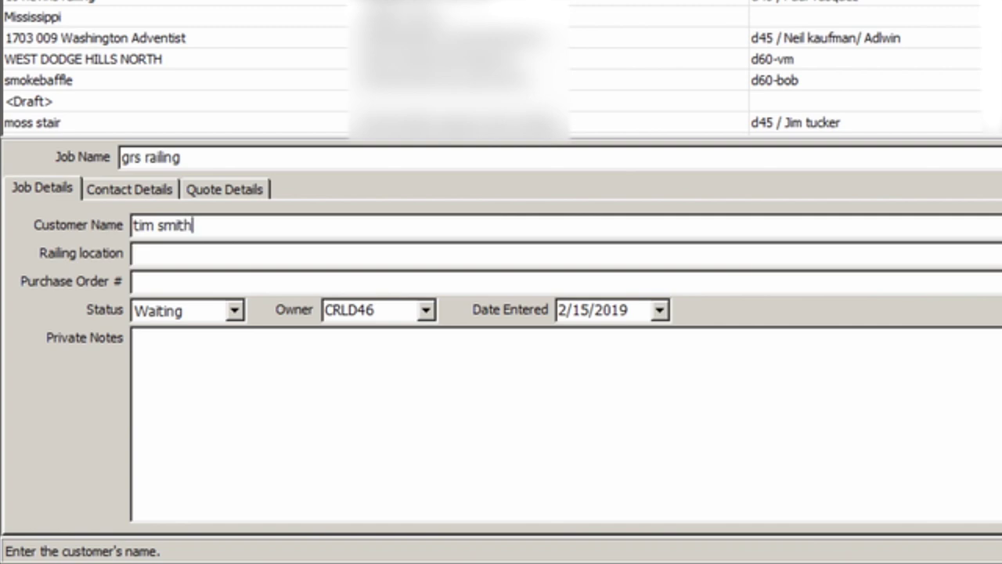
# Enter the street address as the railing location
pyautogui.click(262, 246)
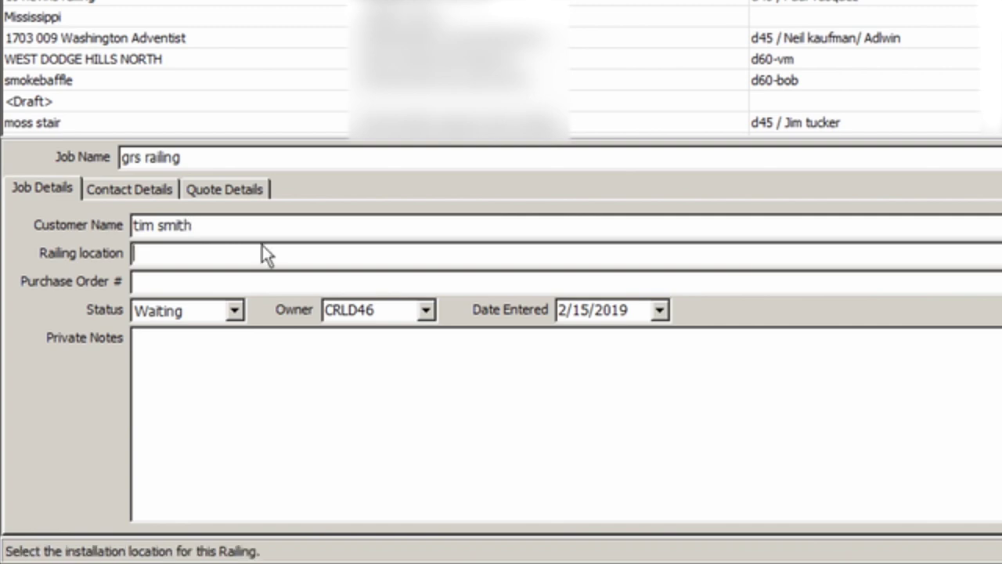
pyautogui.write('123 maint')
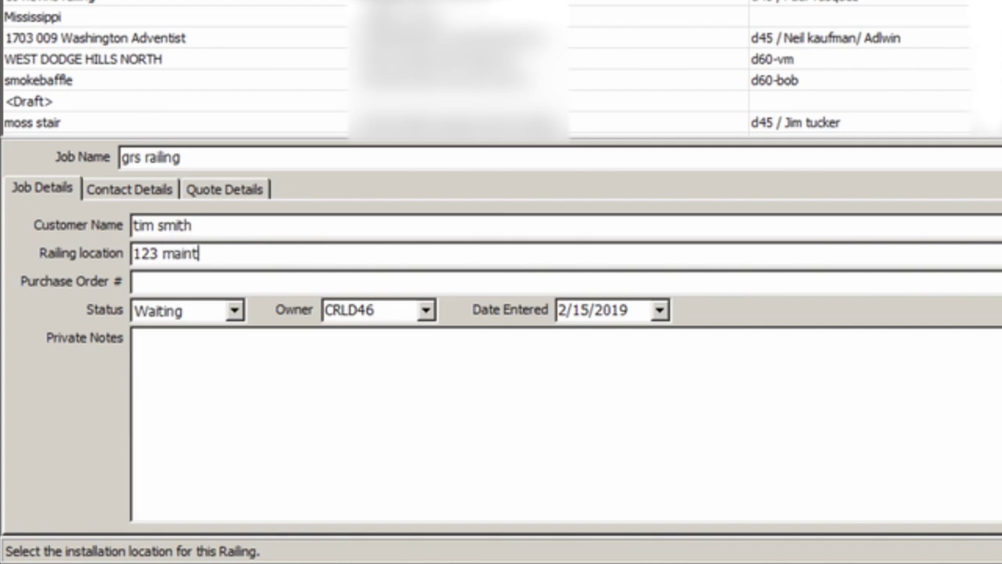
pyautogui.press('BackSpace')
pyautogui.write('street')
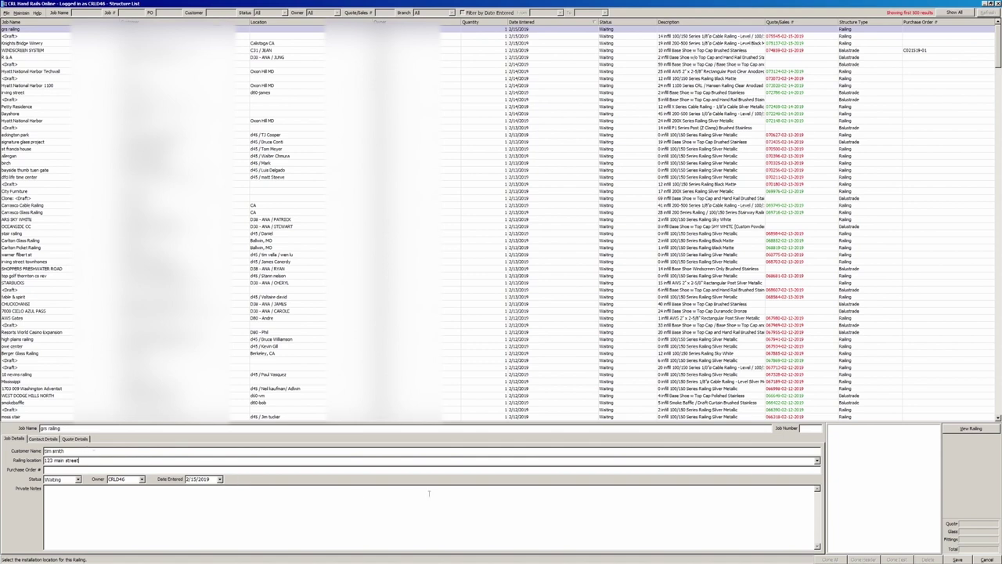
# Start a new balustrade for the job using the GRS Glass Rail System
pyautogui.click(966, 430)
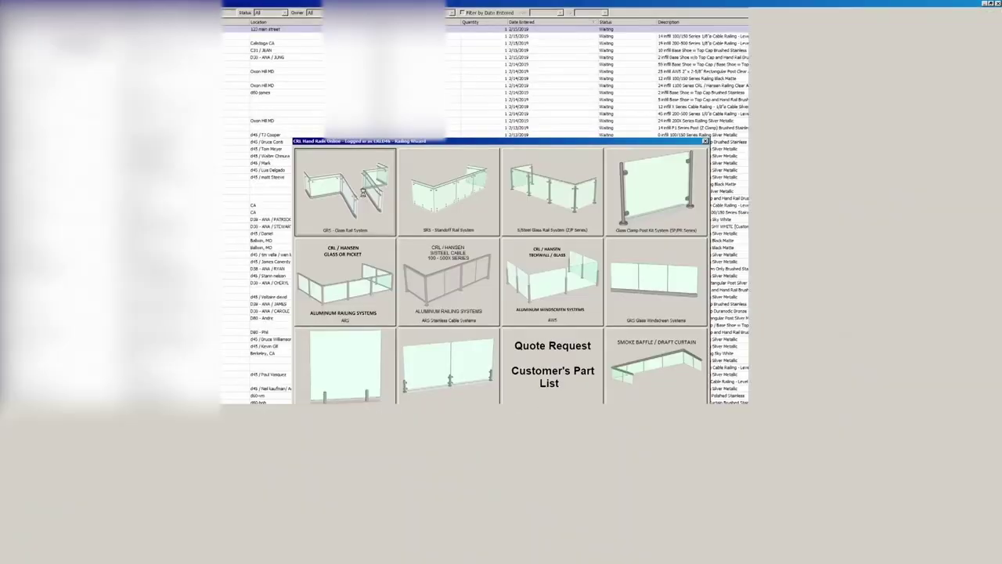
pyautogui.click(375, 248)
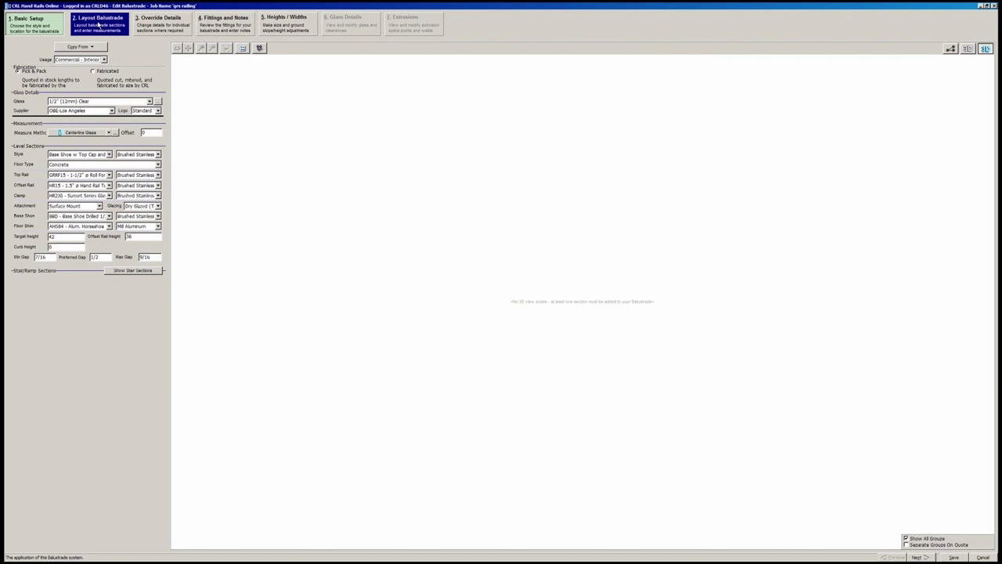
pyautogui.click(99, 25)
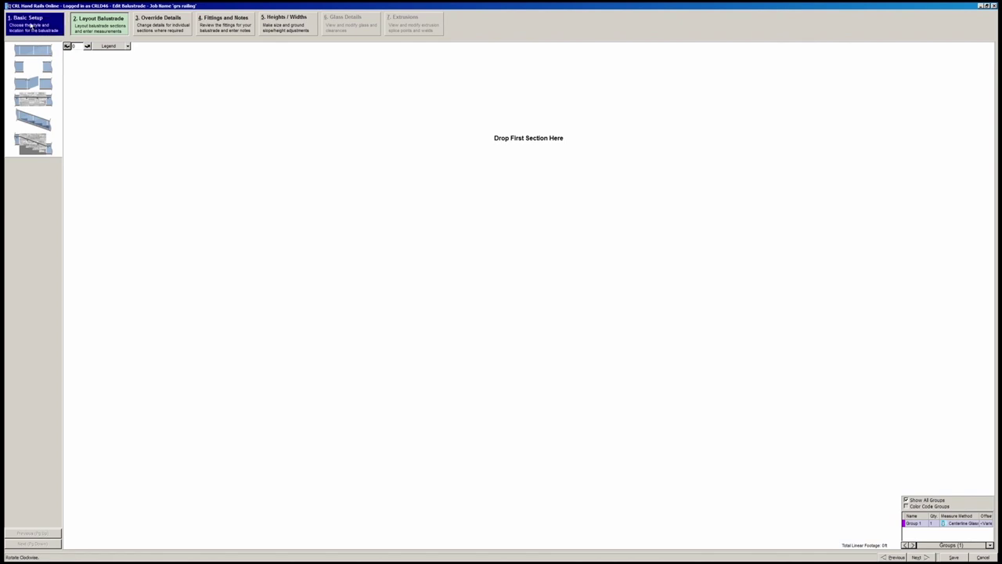
pyautogui.click(31, 26)
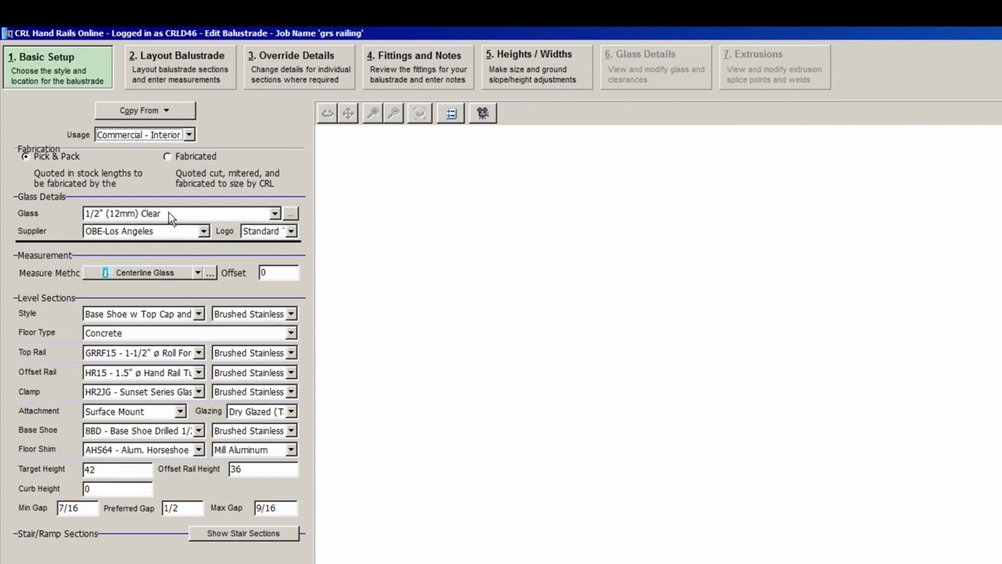
# Set the style to Base Shoe w Top Cap and top rail to GRL10, then move to Layout Balustrade
pyautogui.click(201, 314)
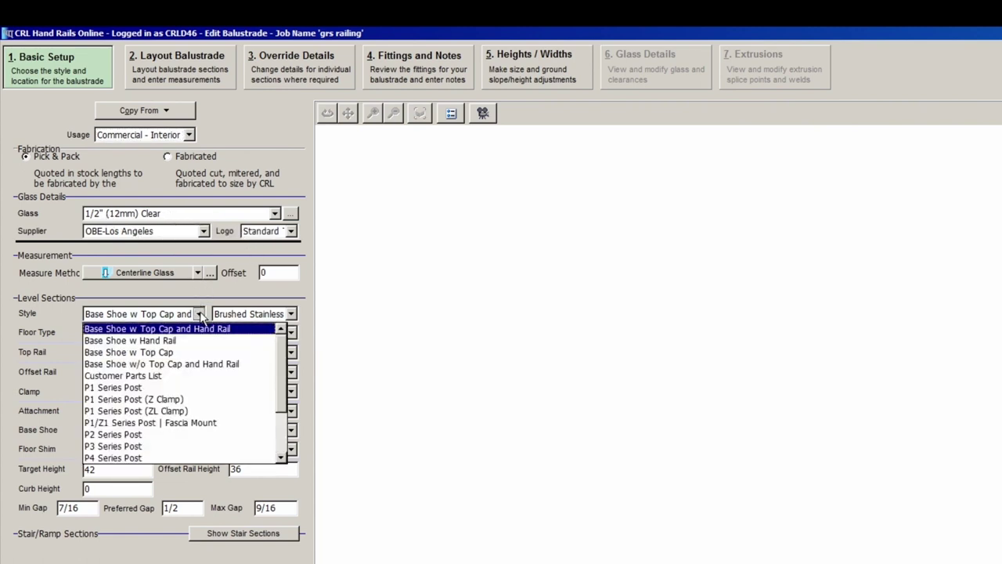
pyautogui.click(187, 355)
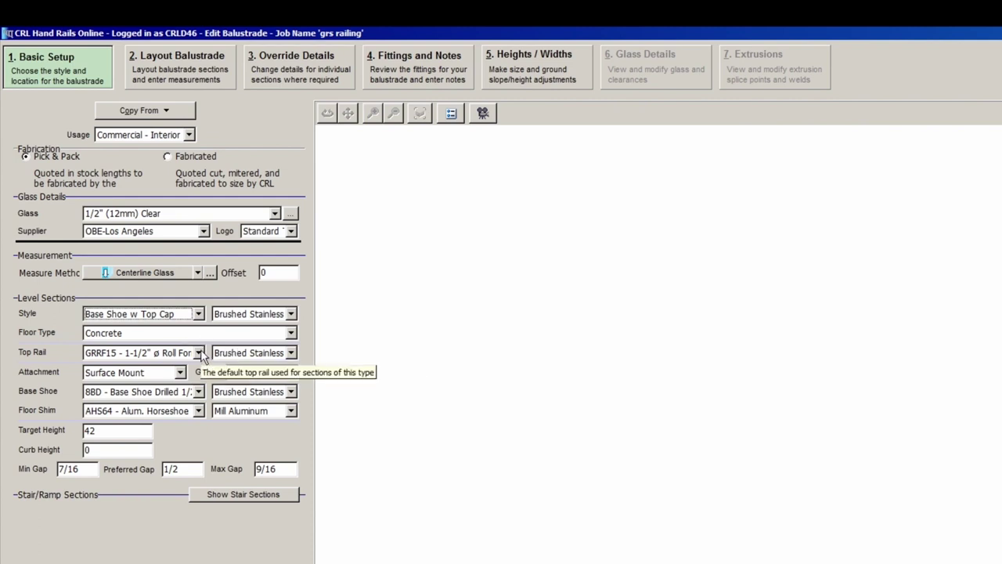
pyautogui.click(200, 353)
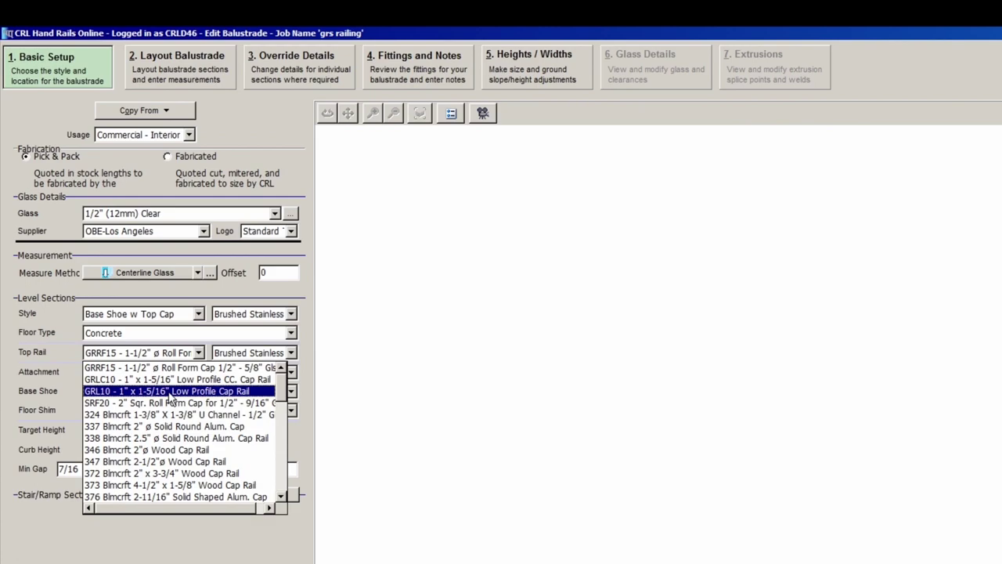
pyautogui.click(169, 392)
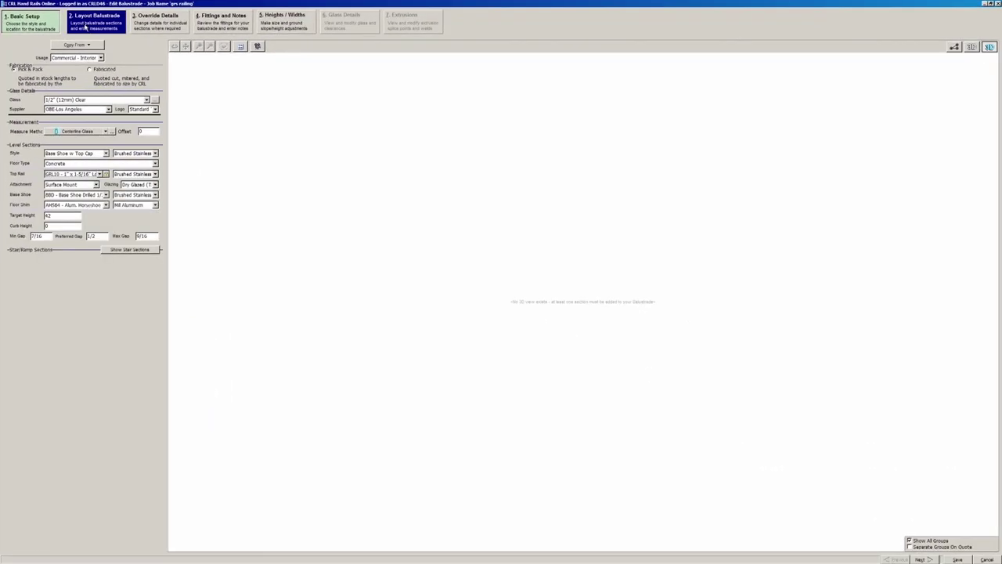
pyautogui.click(84, 26)
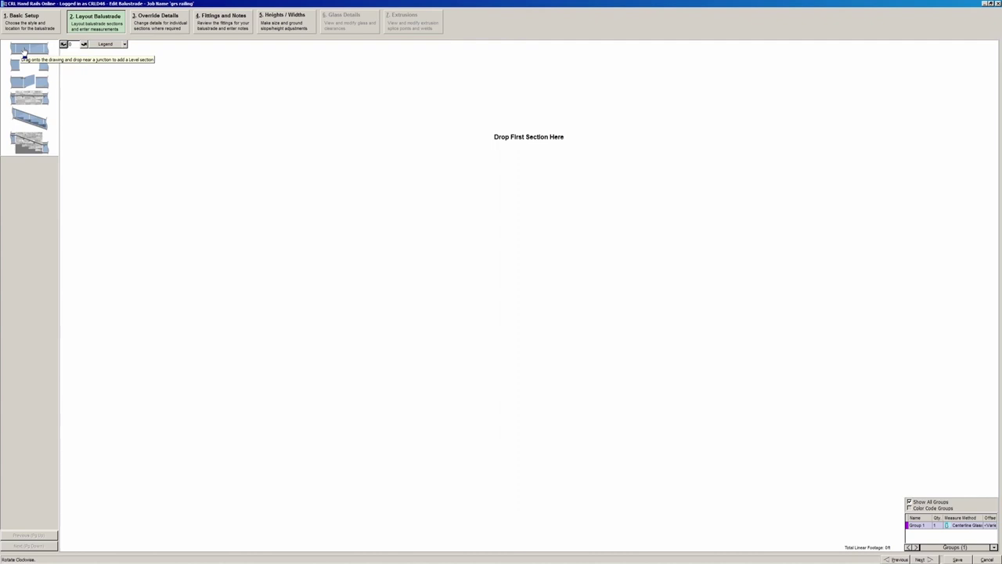
# Place a level section with length 120, then add a 240-long top section
pyautogui.moveTo(24, 52); pyautogui.dragTo(530, 256)
pyautogui.rightClick(531, 256)
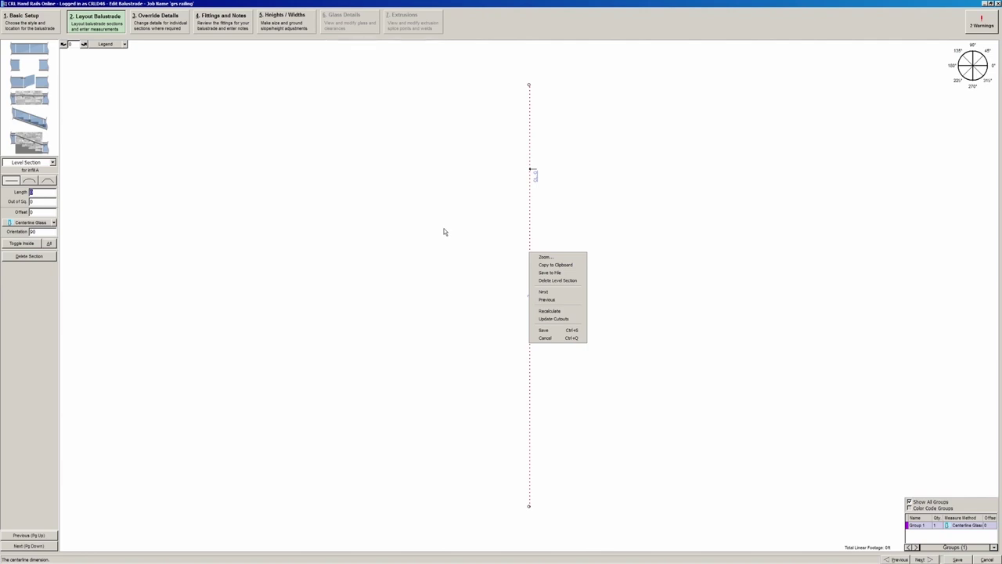
pyautogui.click(38, 193)
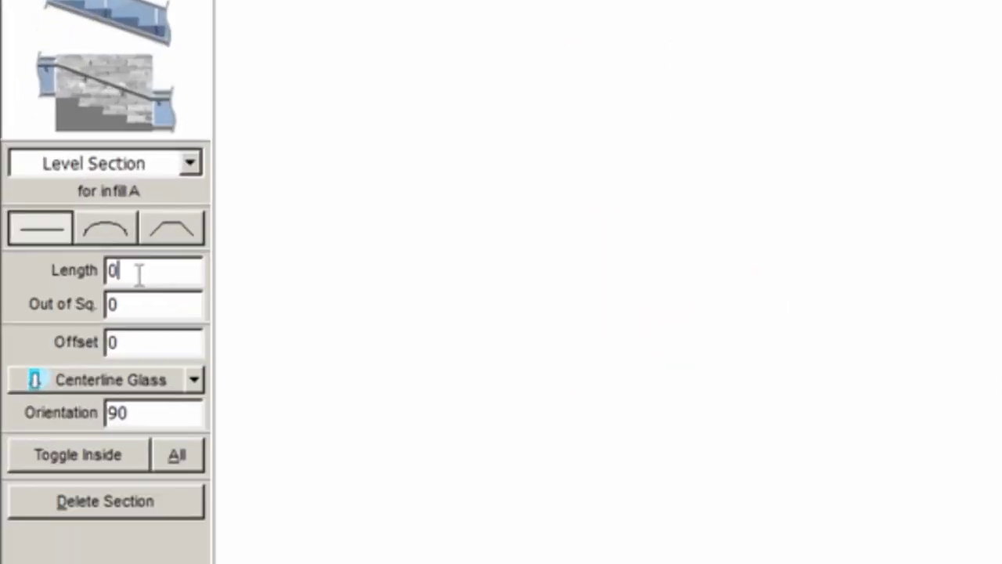
pyautogui.moveTo(139, 274); pyautogui.dragTo(102, 274)
pyautogui.write('120')
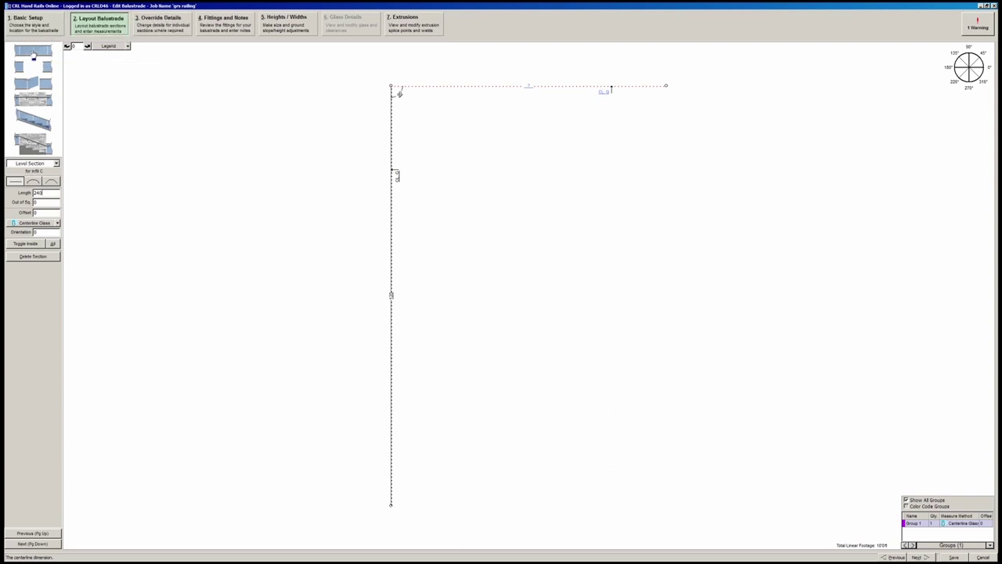
pyautogui.click(34, 54)
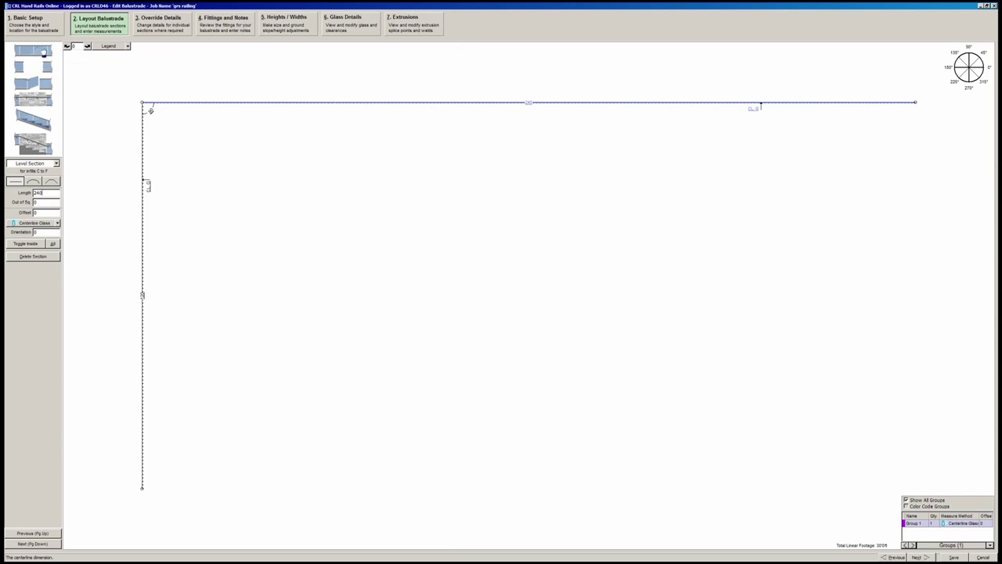
# Attach a third 120-long section at 270° orientation to the end of the 240 run
pyautogui.moveTo(44, 53)
pyautogui.mouseDown()
pyautogui.moveTo(86, 86)
pyautogui.moveTo(326, 120)
pyautogui.moveTo(874, 107)
pyautogui.moveTo(904, 112)
pyautogui.moveTo(872, 122)
pyautogui.moveTo(915, 117)
pyautogui.mouseUp()
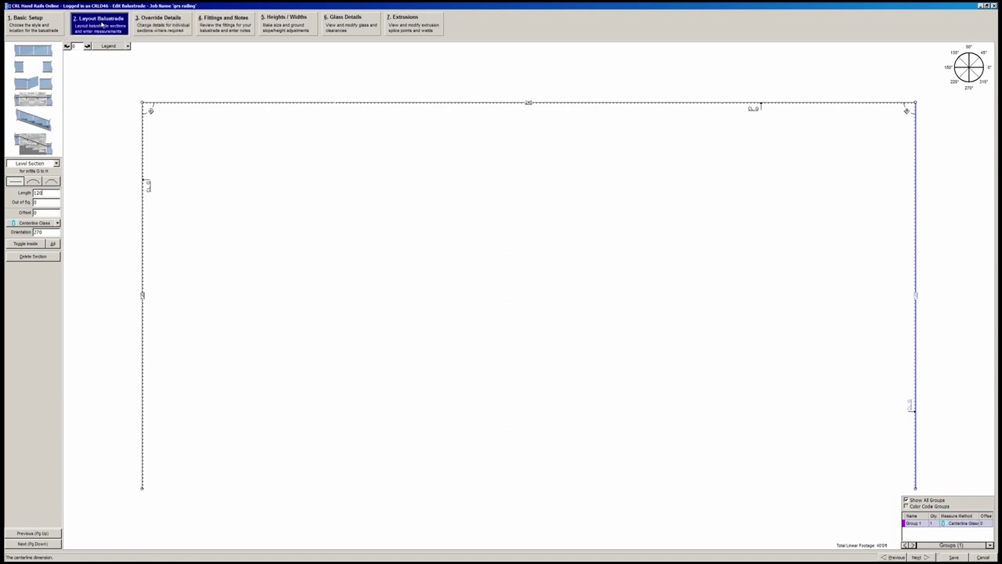
# Inspect the U-shaped glass railing in the 3-D preview by orbiting, panning and zooming
pyautogui.click(35, 27)
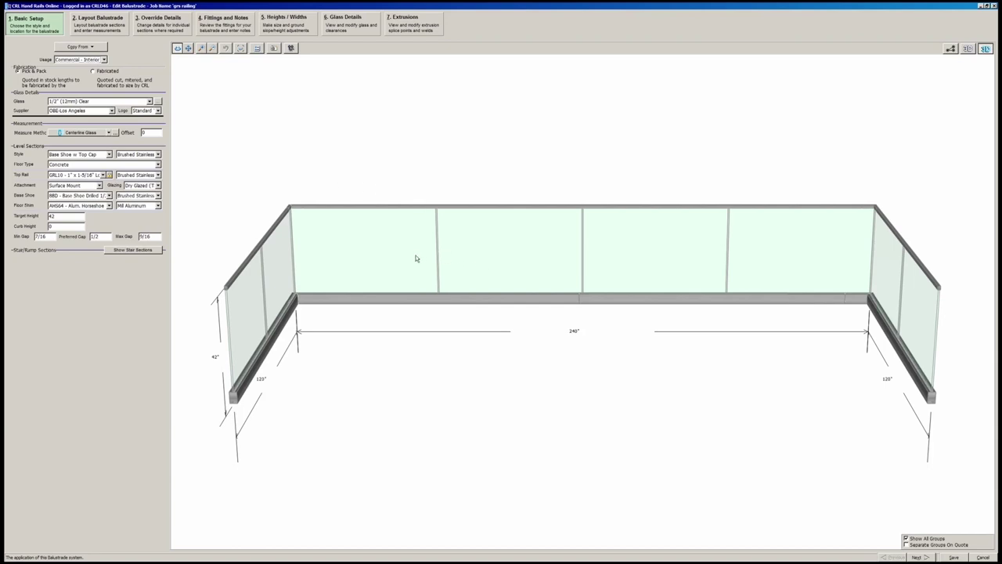
pyautogui.moveTo(309, 260); pyautogui.dragTo(381, 261)
pyautogui.click(188, 48)
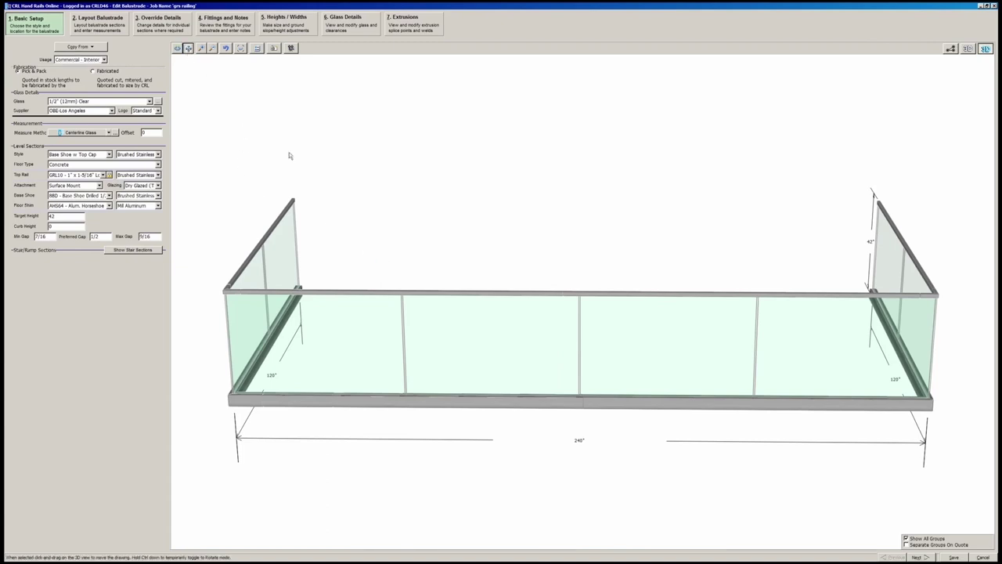
pyautogui.moveTo(355, 205); pyautogui.dragTo(365, 204)
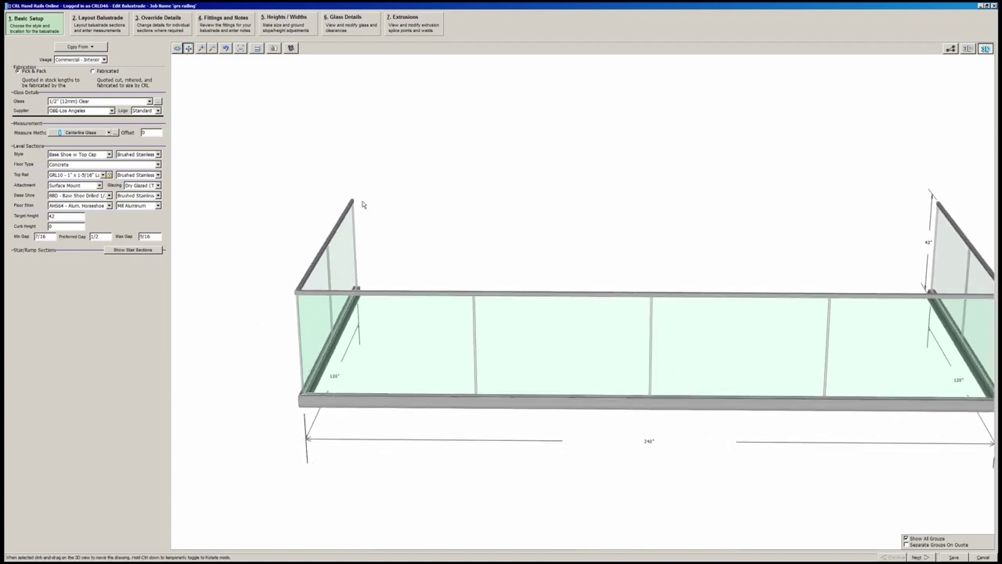
pyautogui.click(202, 48)
pyautogui.scroll(5, 580, 302)
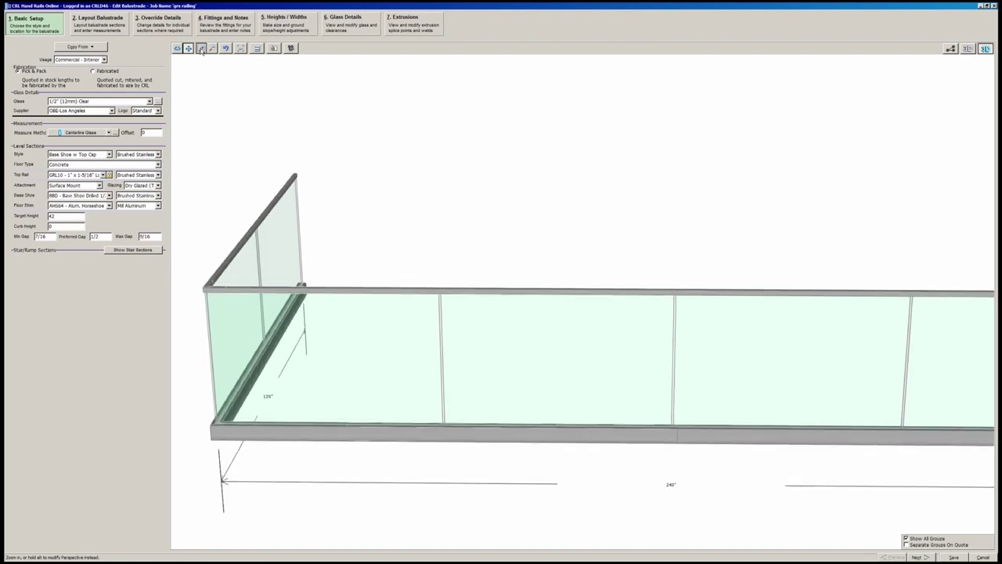
pyautogui.click(211, 48)
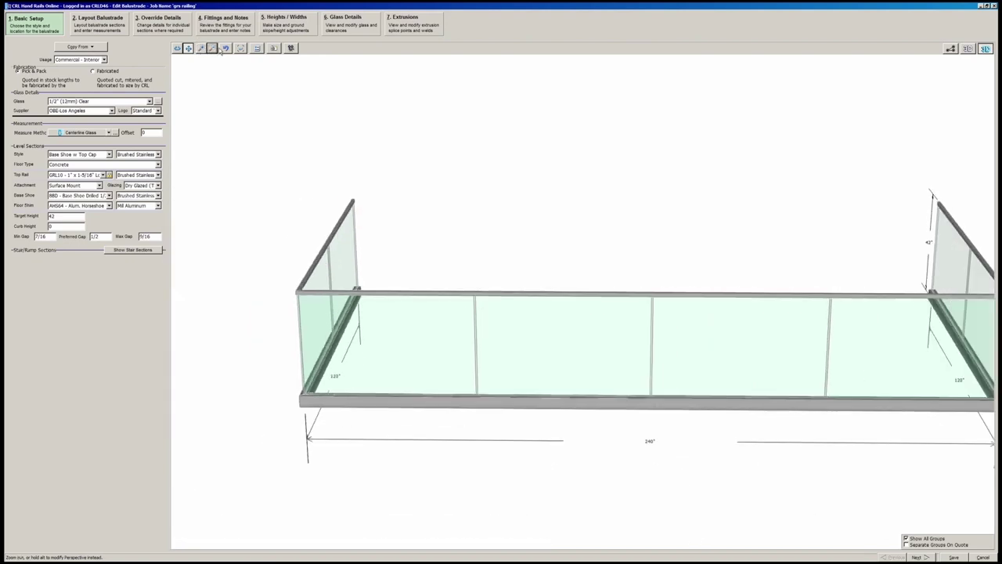
pyautogui.click(226, 48)
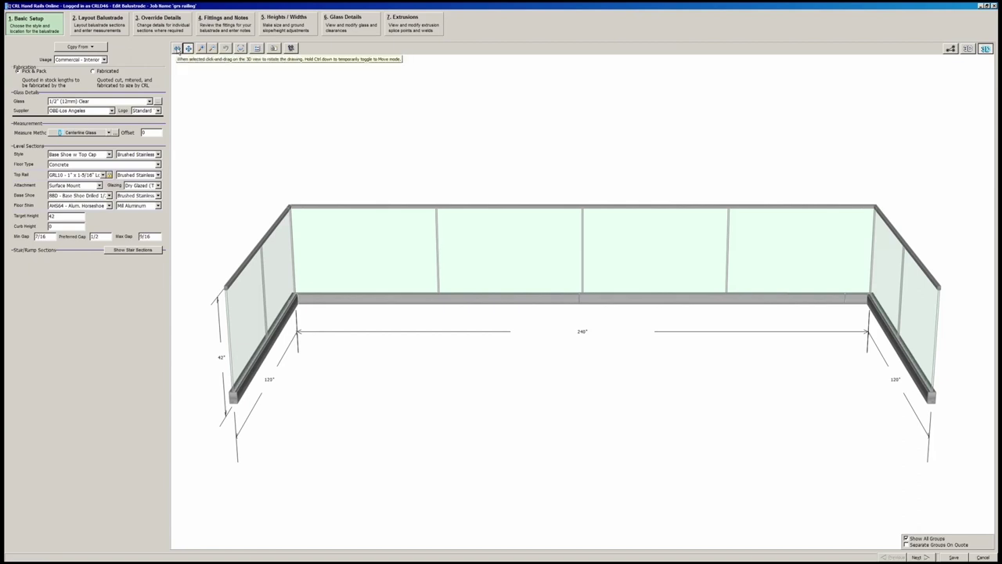
pyautogui.click(177, 49)
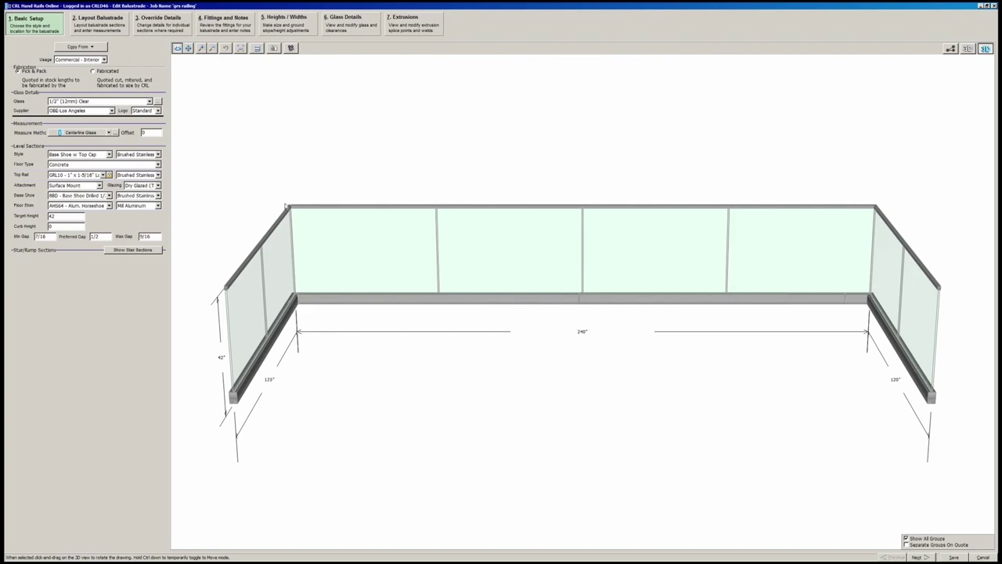
pyautogui.moveTo(264, 191); pyautogui.dragTo(355, 207)
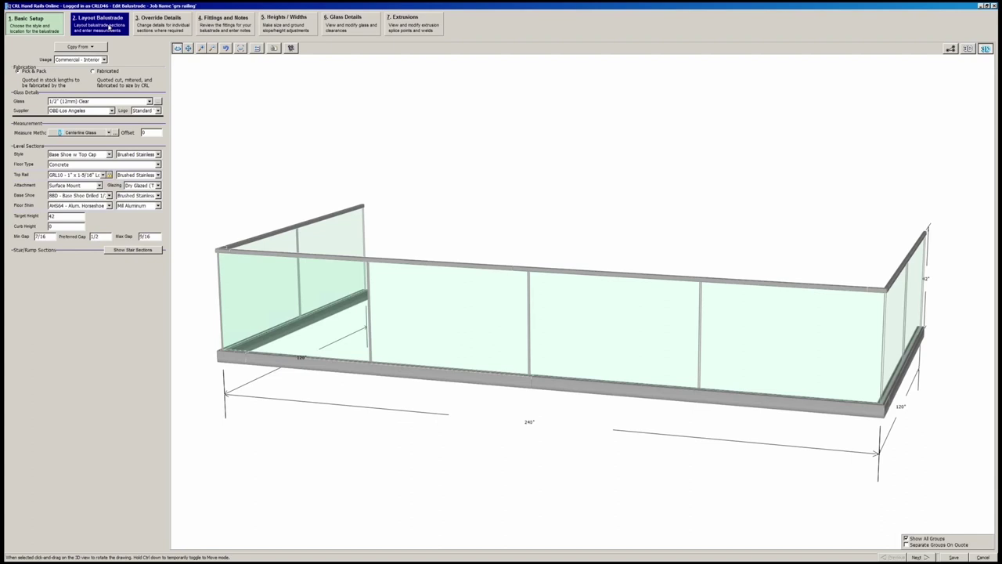
pyautogui.click(109, 26)
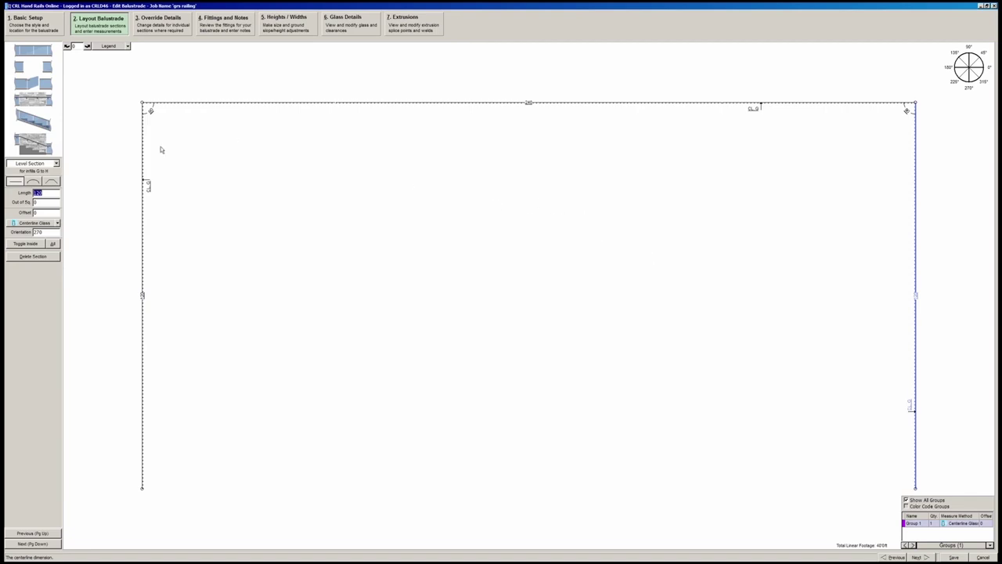
# Add a 40-long gap section extending from the bottom of the right-hand run
pyautogui.moveTo(47, 71); pyautogui.dragTo(86, 61)
pyautogui.moveTo(45, 69); pyautogui.dragTo(929, 487)
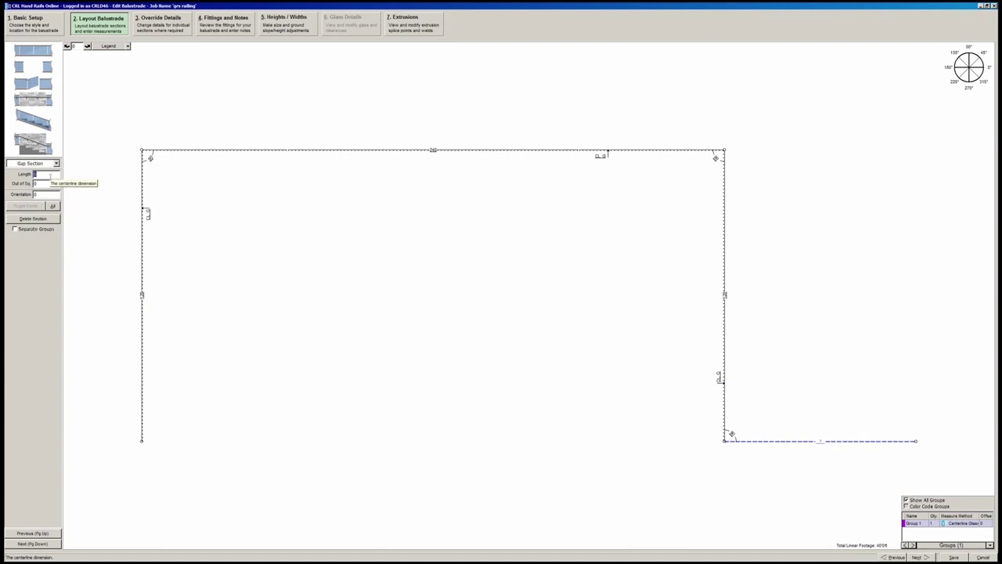
pyautogui.write('40')
pyautogui.press('Return')
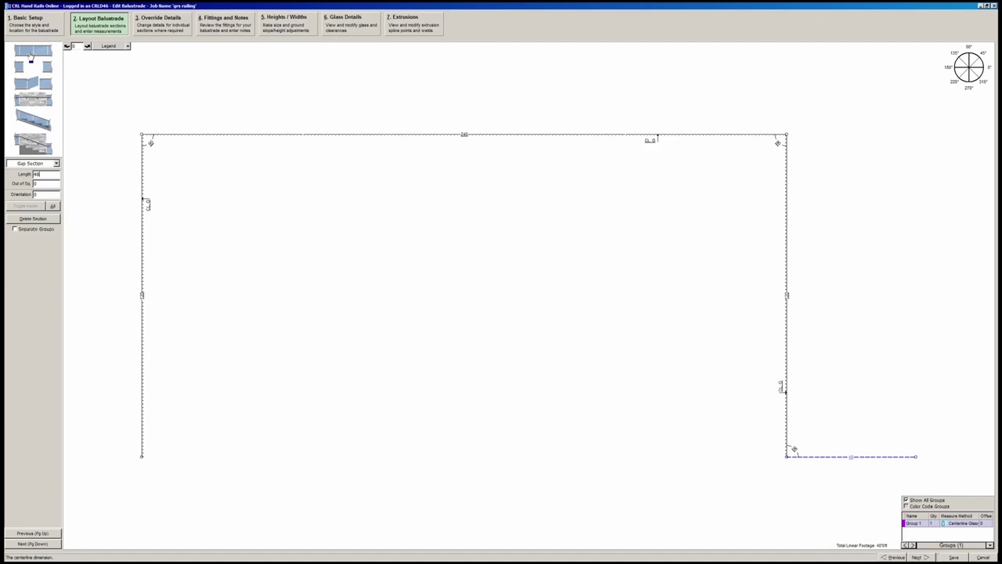
# Add three level sections after the gap with lengths 40, 120 and 48
pyautogui.moveTo(31, 56); pyautogui.dragTo(918, 450)
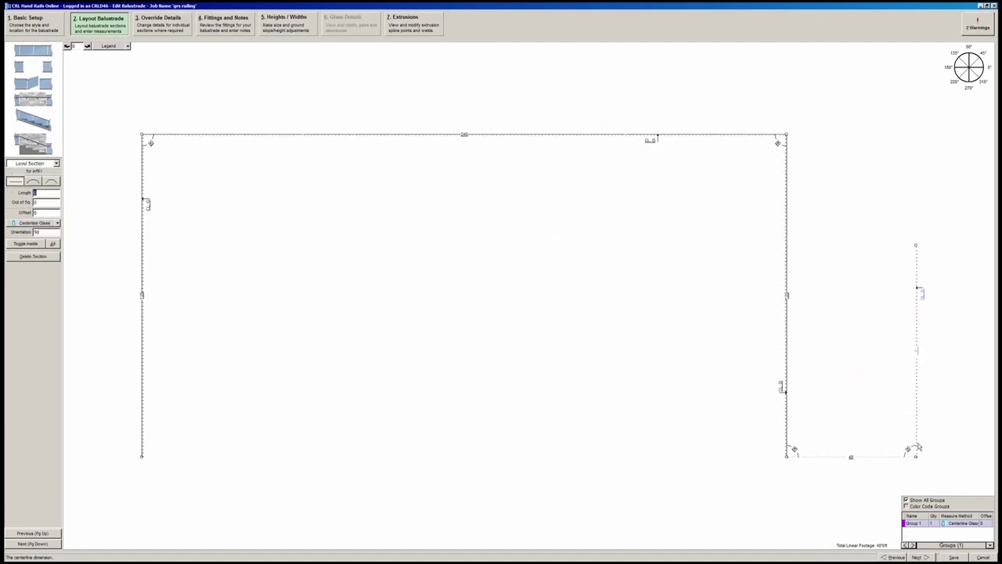
pyautogui.write('40')
pyautogui.press('Return')
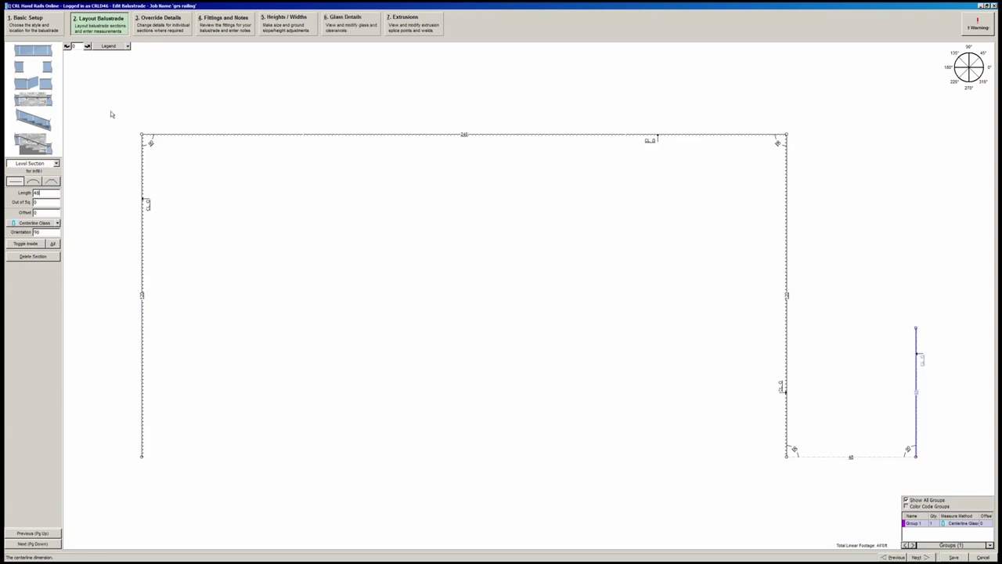
pyautogui.click(30, 53)
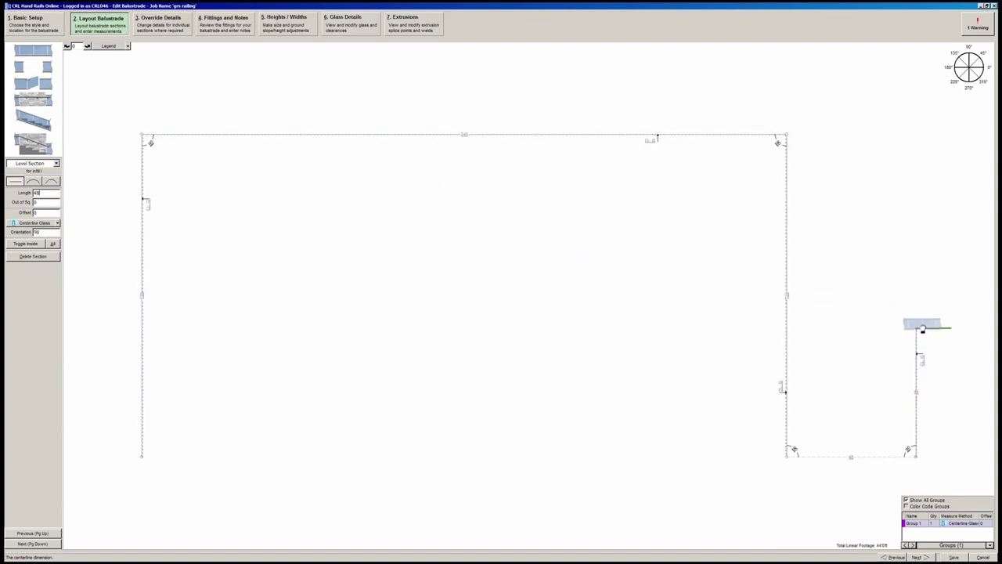
pyautogui.click(922, 329)
pyautogui.write('120')
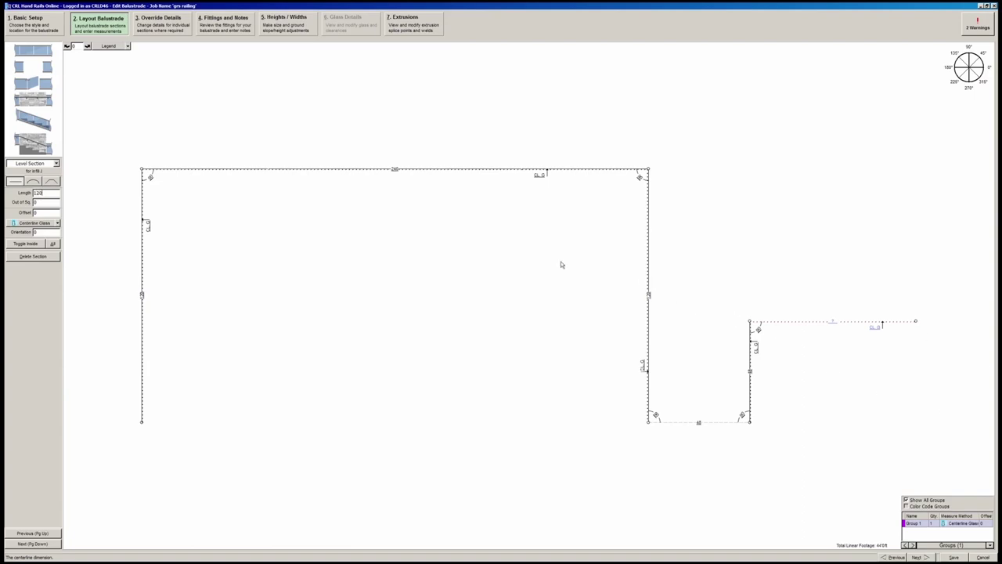
pyautogui.moveTo(30, 53)
pyautogui.mouseDown()
pyautogui.moveTo(564, 197)
pyautogui.moveTo(791, 292)
pyautogui.moveTo(916, 322)
pyautogui.mouseUp()
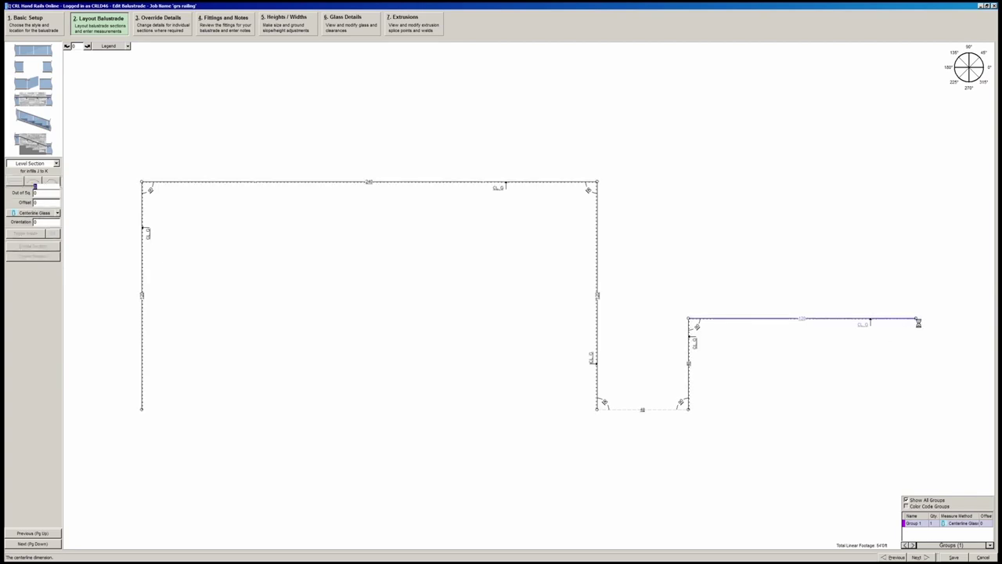
pyautogui.write('48')
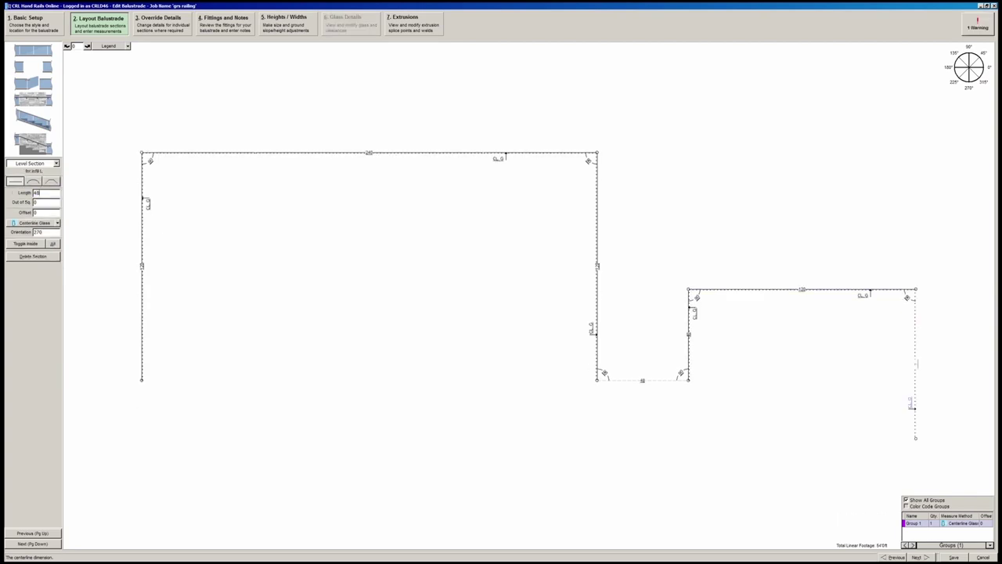
pyautogui.press('Return')
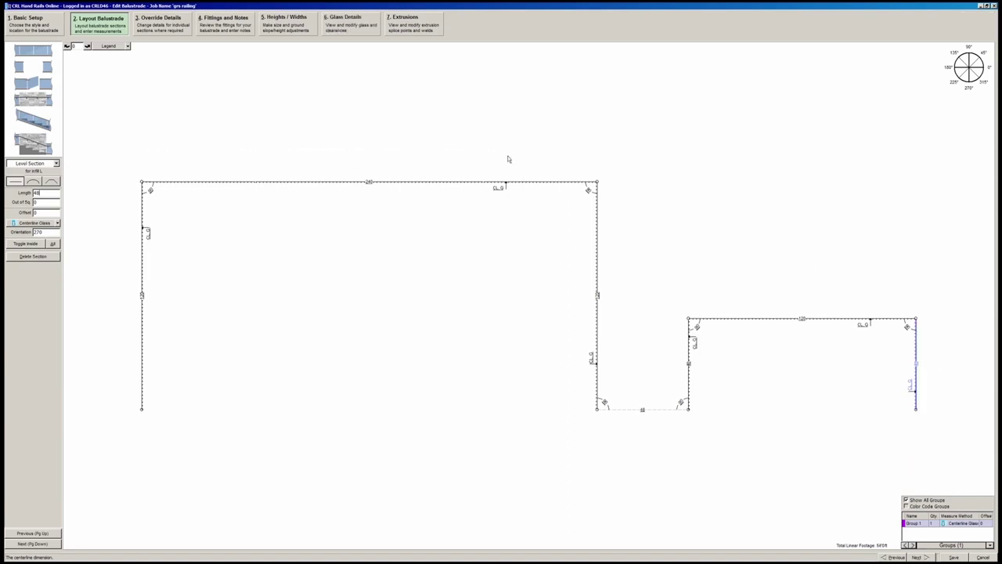
# Preview both railing runs in 3-D, zooming out twice and orbiting to a high oblique view
pyautogui.click(25, 23)
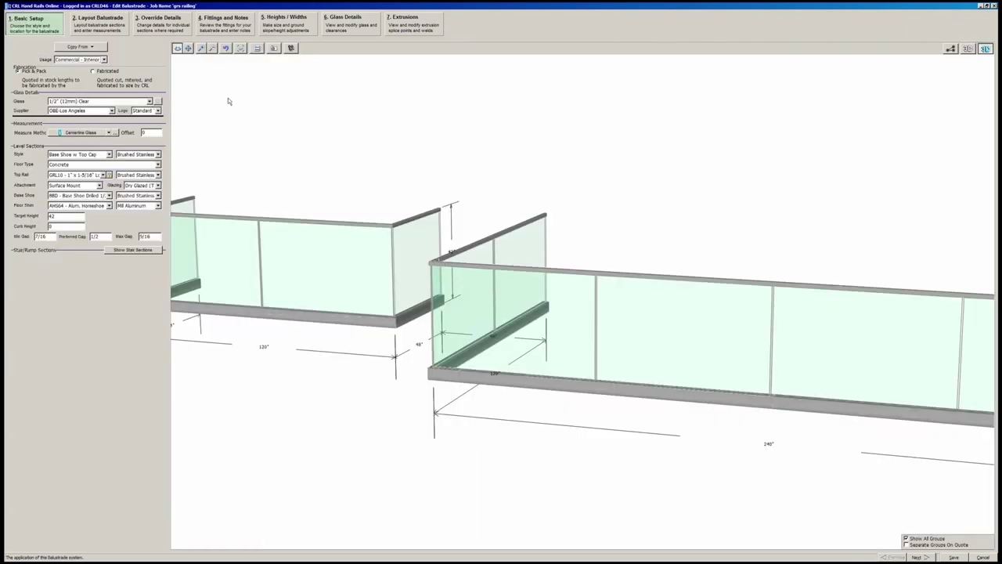
pyautogui.click(211, 49)
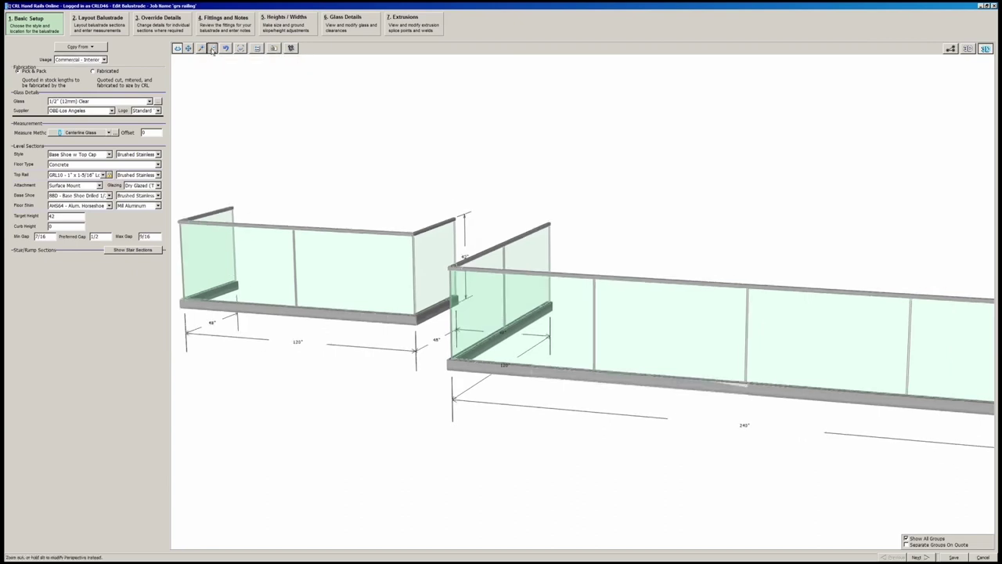
pyautogui.click(211, 49)
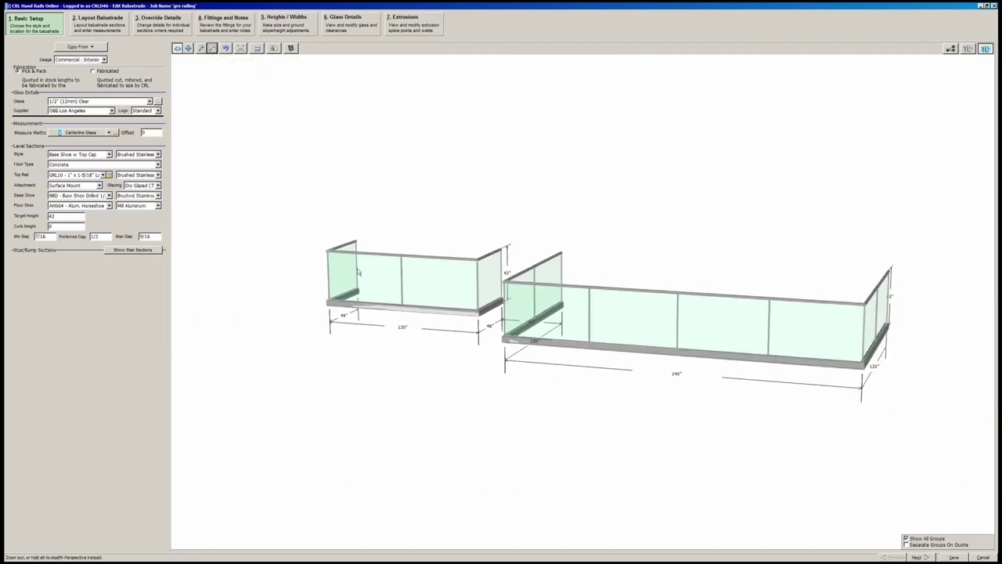
pyautogui.moveTo(353, 272); pyautogui.dragTo(380, 282, button='middle')
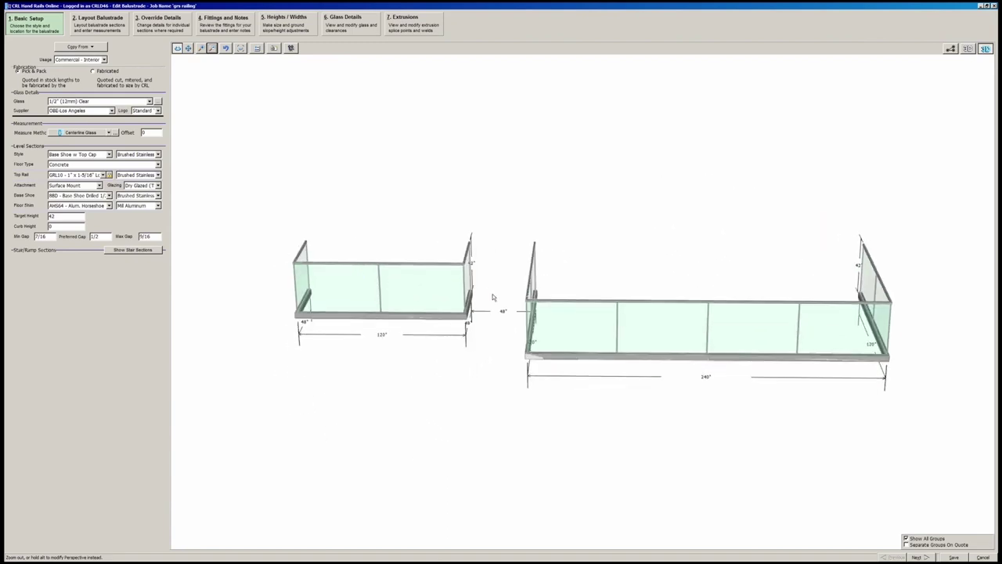
pyautogui.moveTo(499, 304); pyautogui.dragTo(550, 313, button='middle')
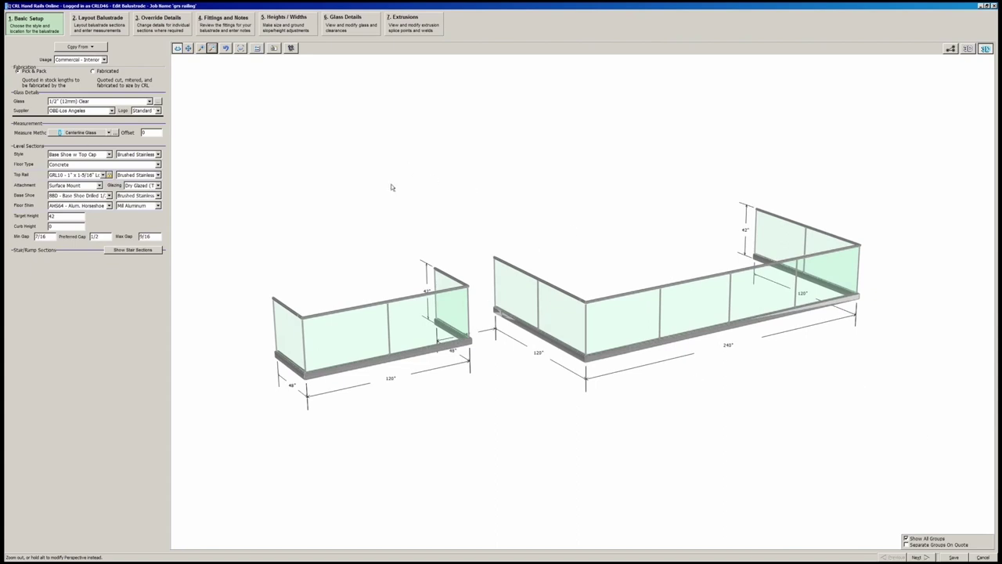
# Review the right-hand run's sections in Override Details, selecting infill L and opening its Style list
pyautogui.click(163, 20)
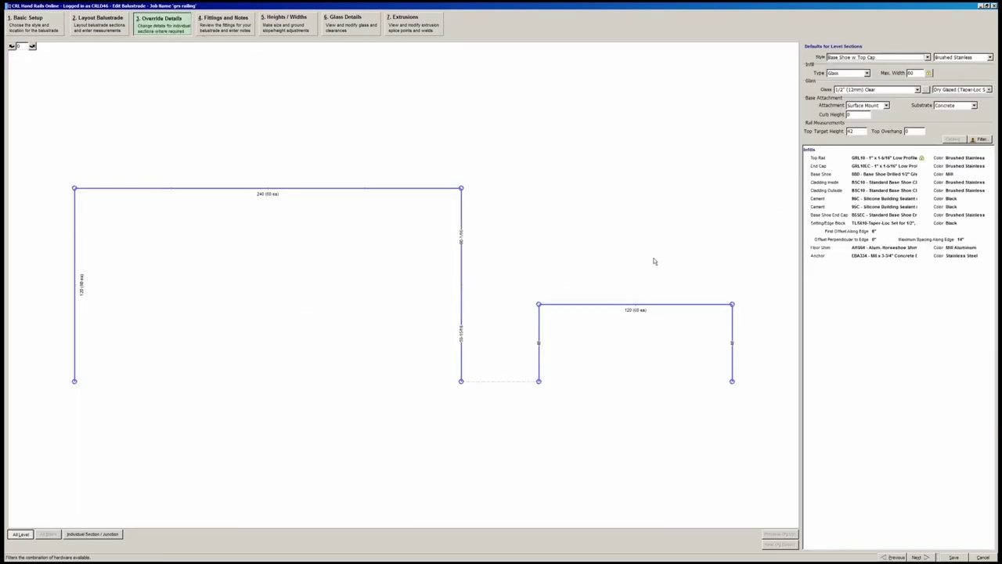
pyautogui.click(656, 309)
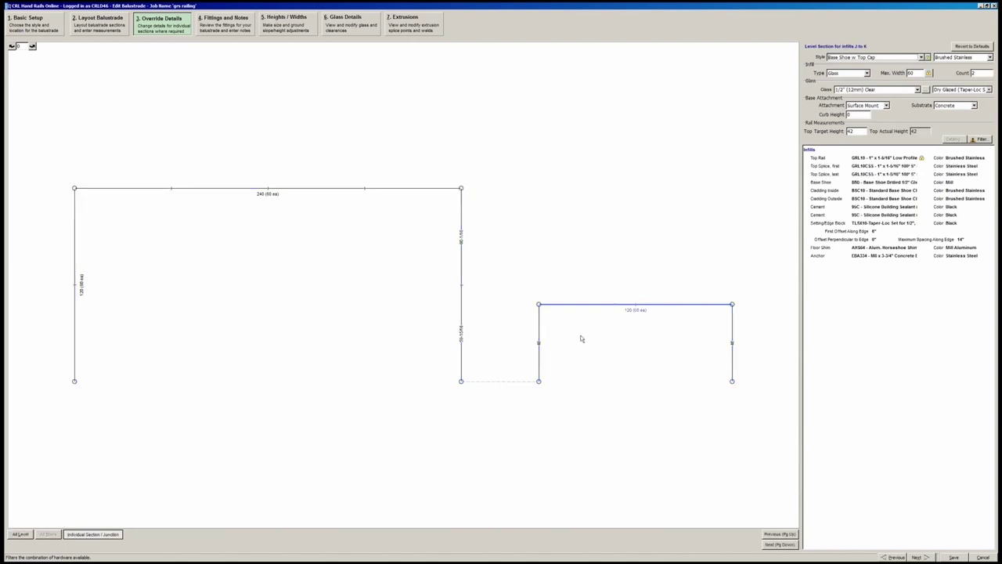
pyautogui.click(539, 335)
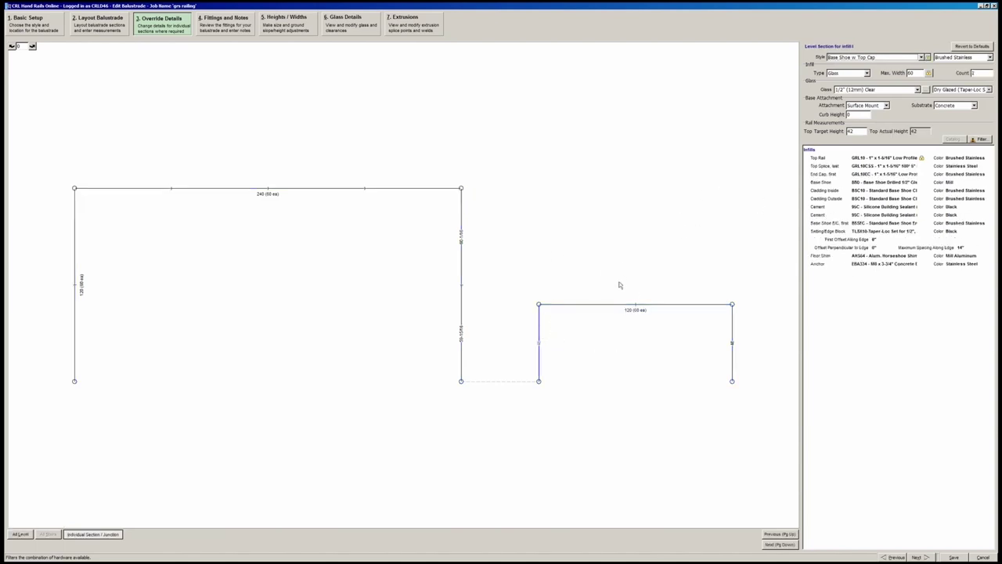
pyautogui.click(734, 331)
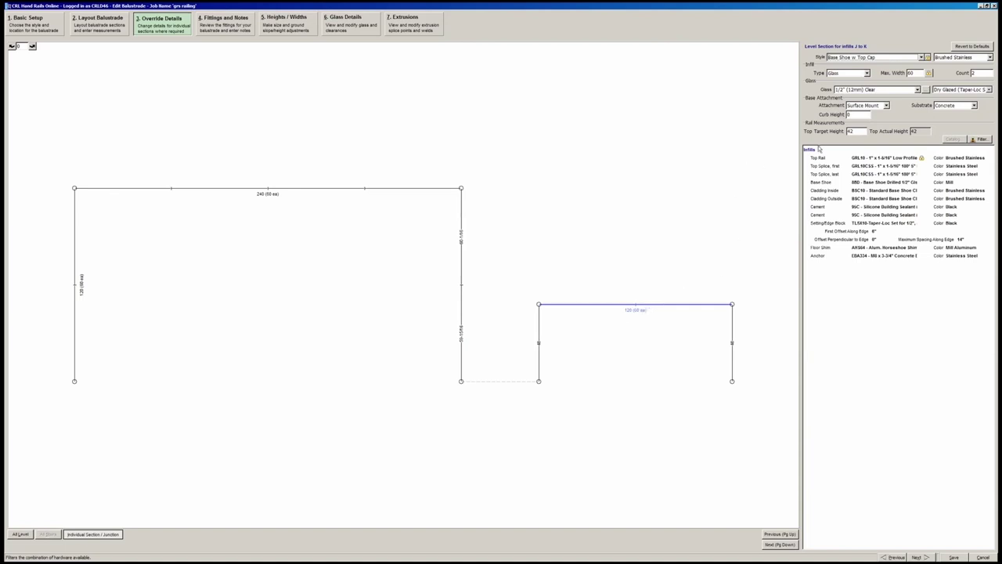
pyautogui.click(734, 324)
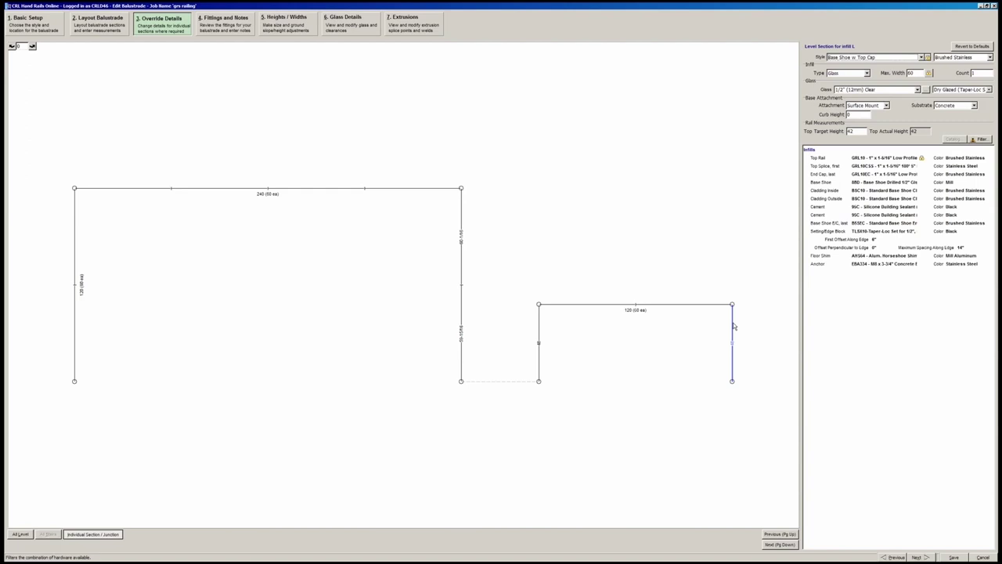
pyautogui.click(922, 58)
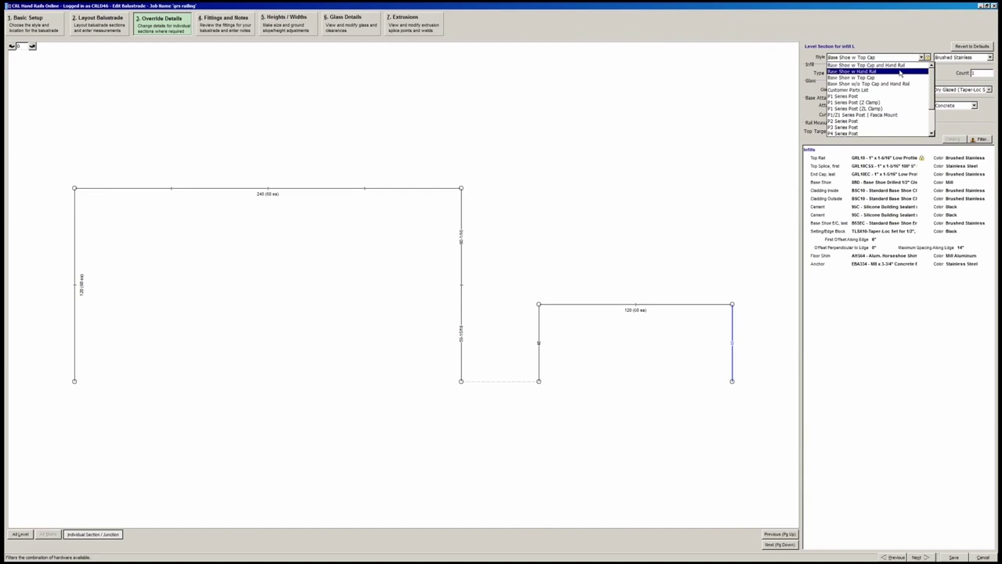
# Set infill L and the top section, infills J to K, to Base Shoe w Hand Rail
pyautogui.click(900, 71)
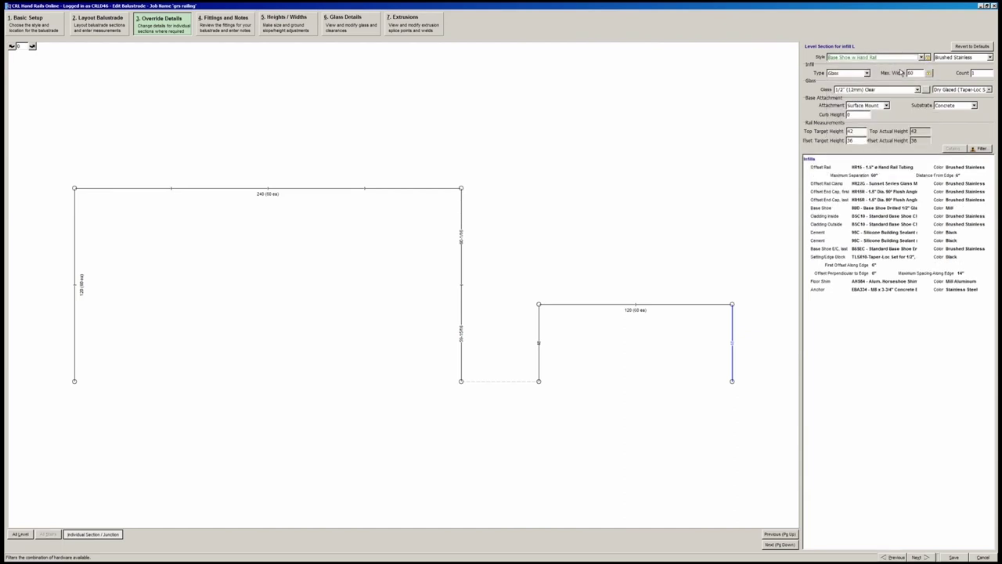
pyautogui.click(662, 305)
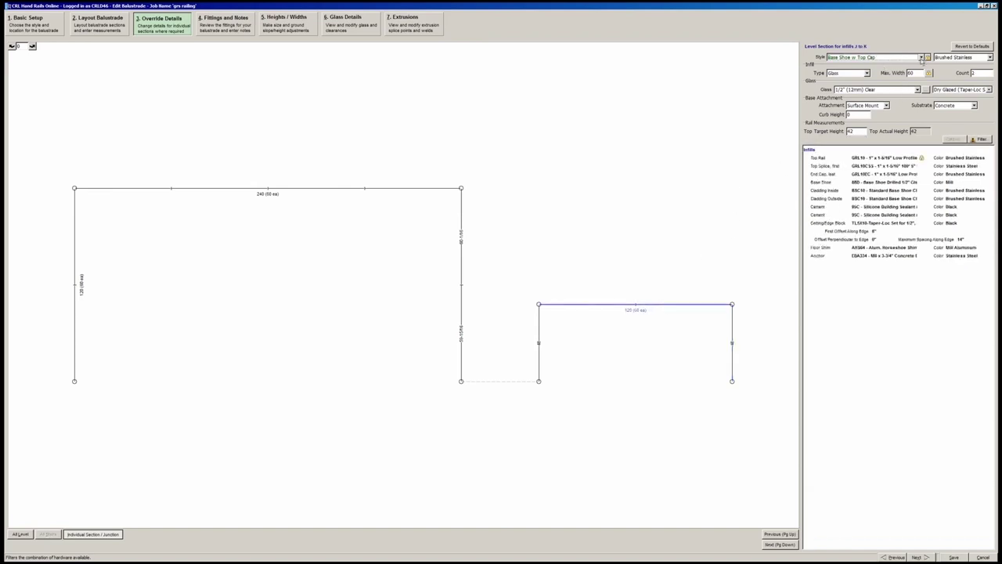
pyautogui.click(922, 58)
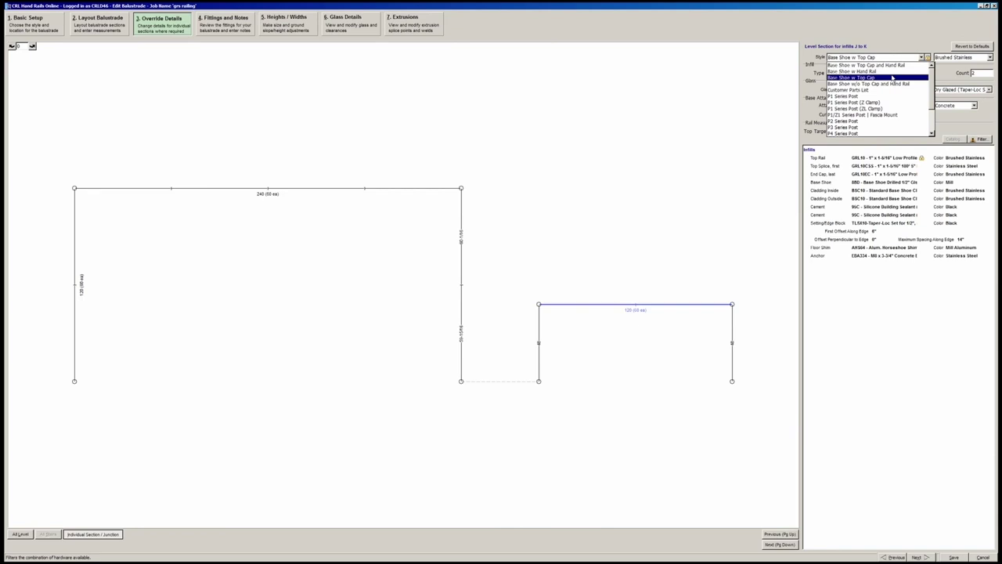
pyautogui.press('Up')
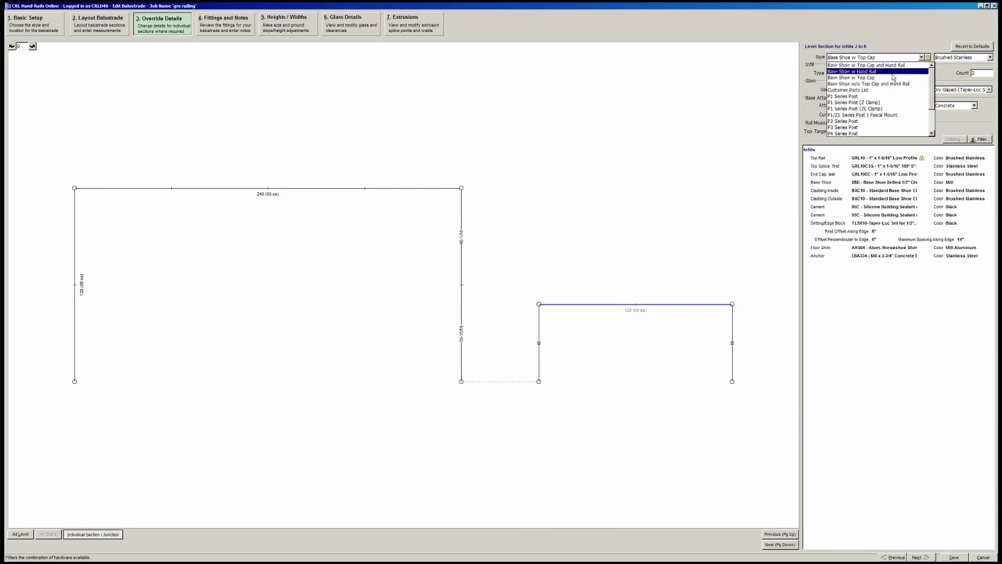
pyautogui.press('Return')
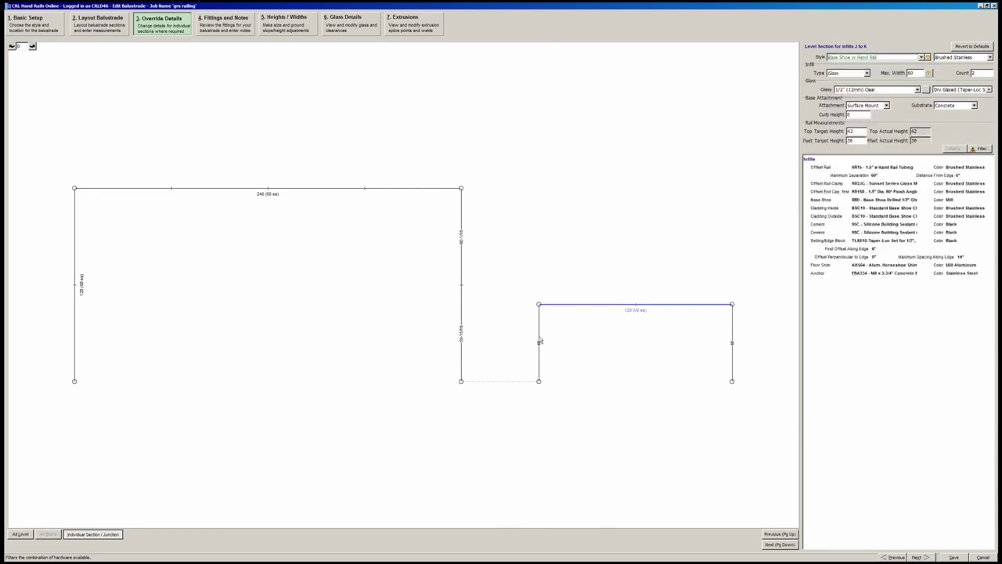
# Set the left-side infill I to Base Shoe w Hand Rail and return to the 3-D basic setup
pyautogui.click(540, 341)
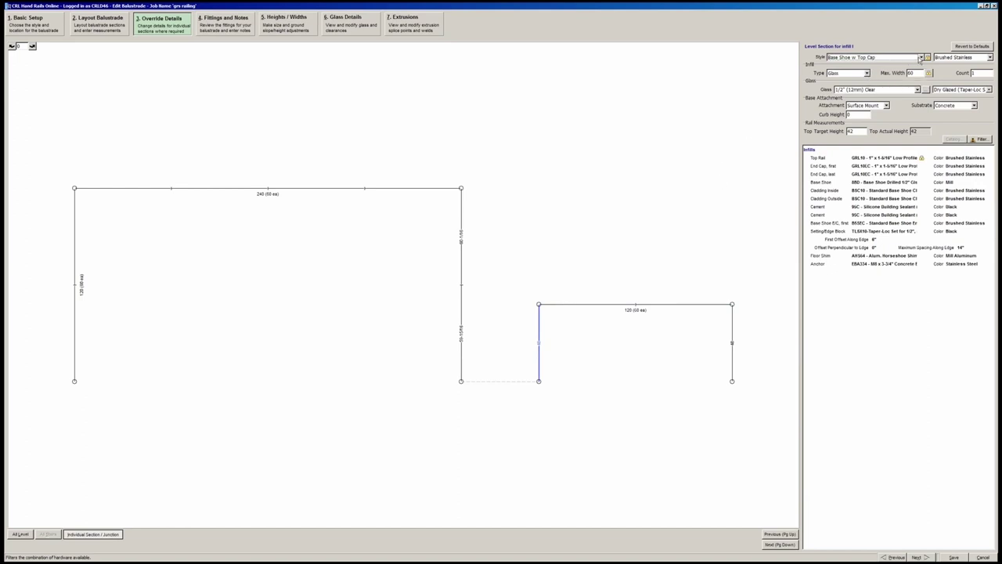
pyautogui.click(921, 58)
pyautogui.click(852, 71)
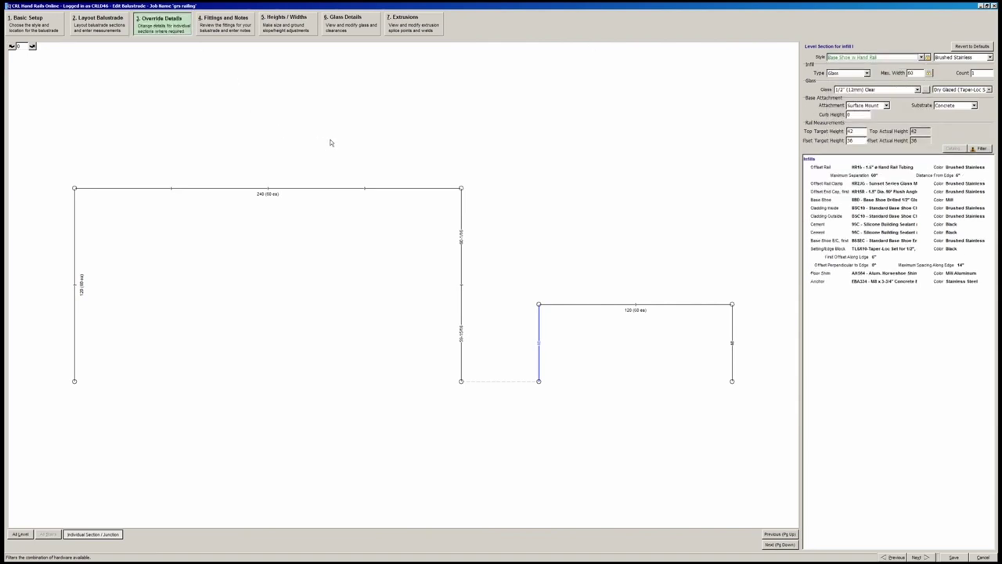
pyautogui.click(24, 24)
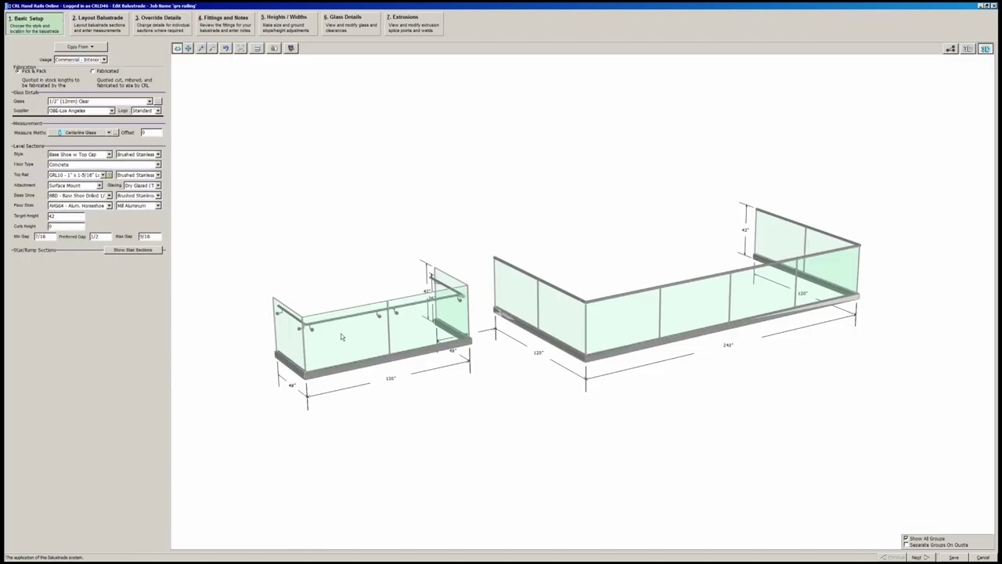
pyautogui.moveTo(341, 334); pyautogui.dragTo(483, 233)
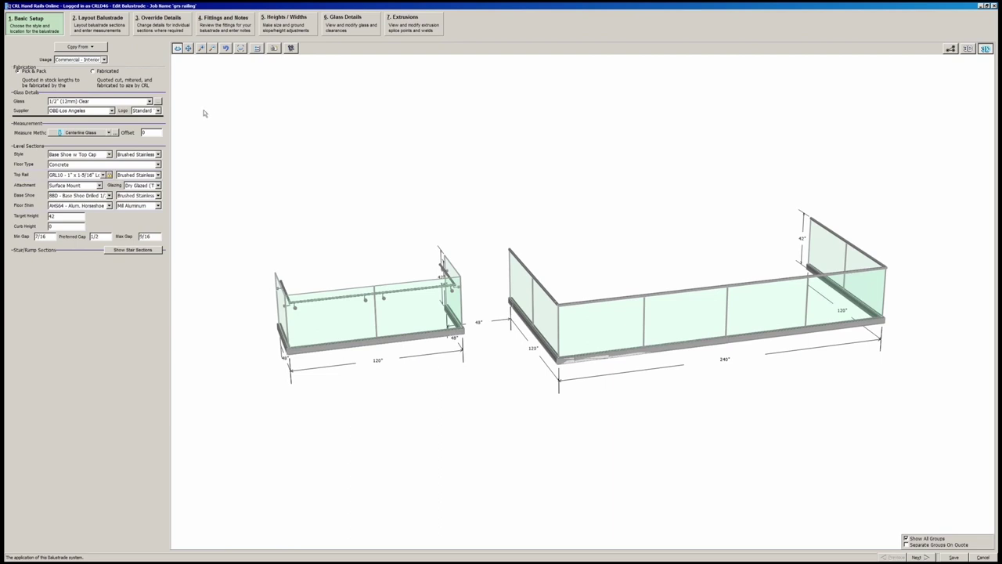
pyautogui.click(162, 28)
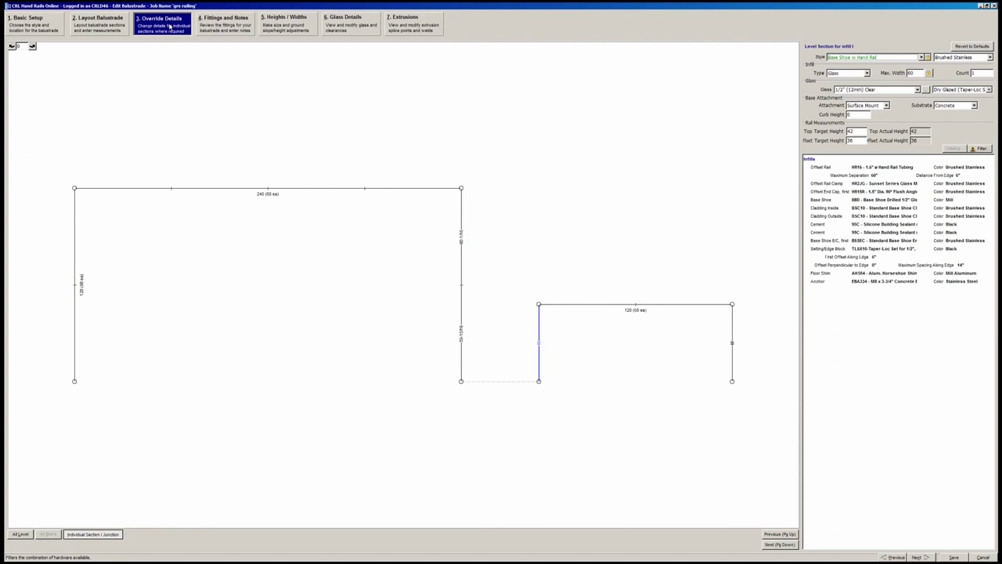
pyautogui.click(220, 25)
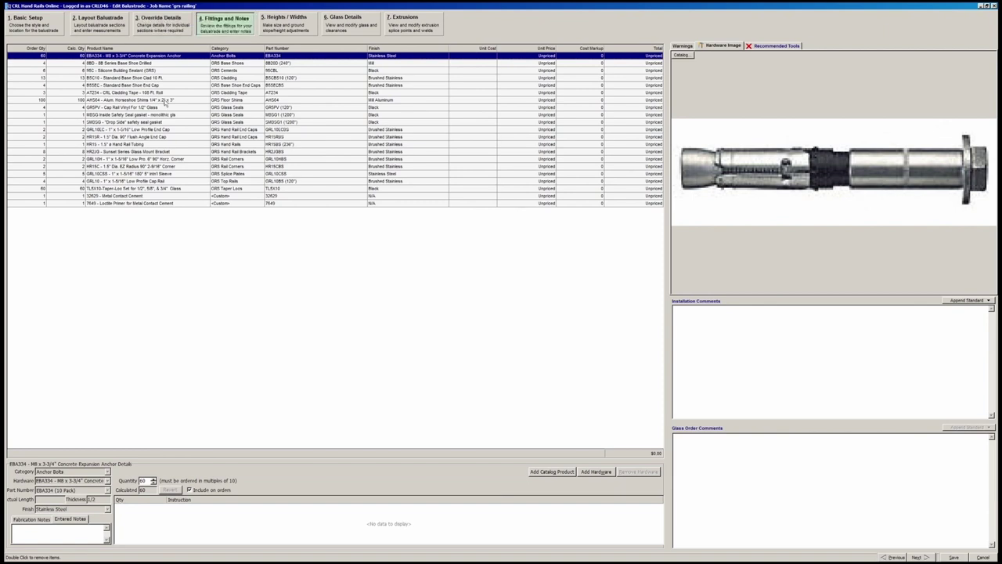
# Inspect the BBD base shoe, BSC10 cladding, MBSG and SMBSG gaskets, and GRL10EC and HR15R end caps
pyautogui.click(122, 64)
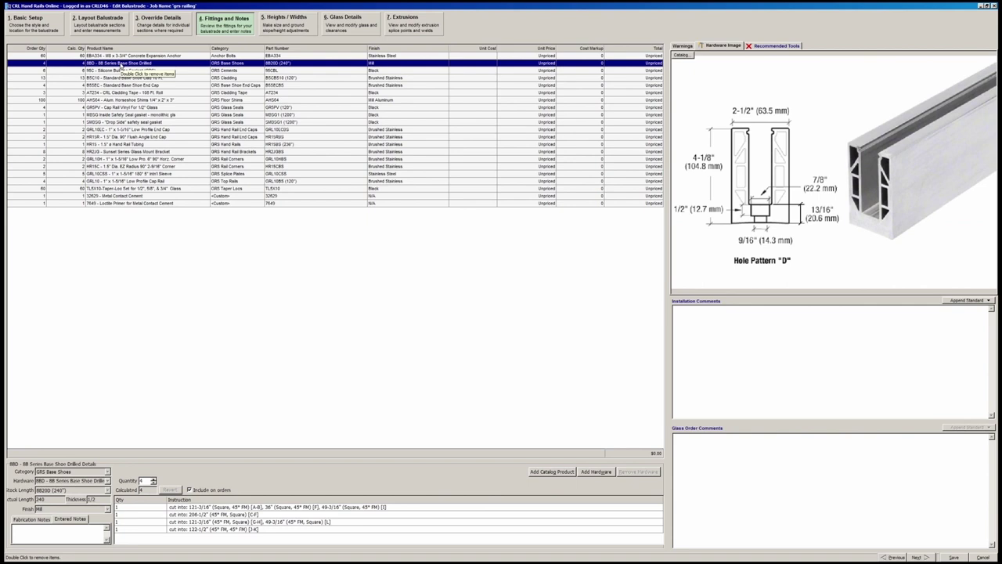
pyautogui.click(249, 79)
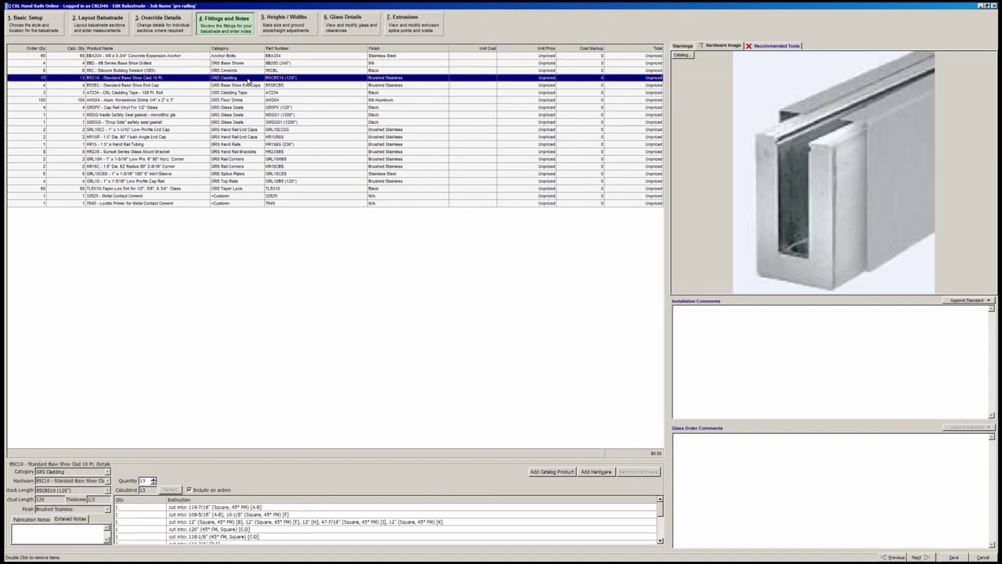
pyautogui.click(180, 114)
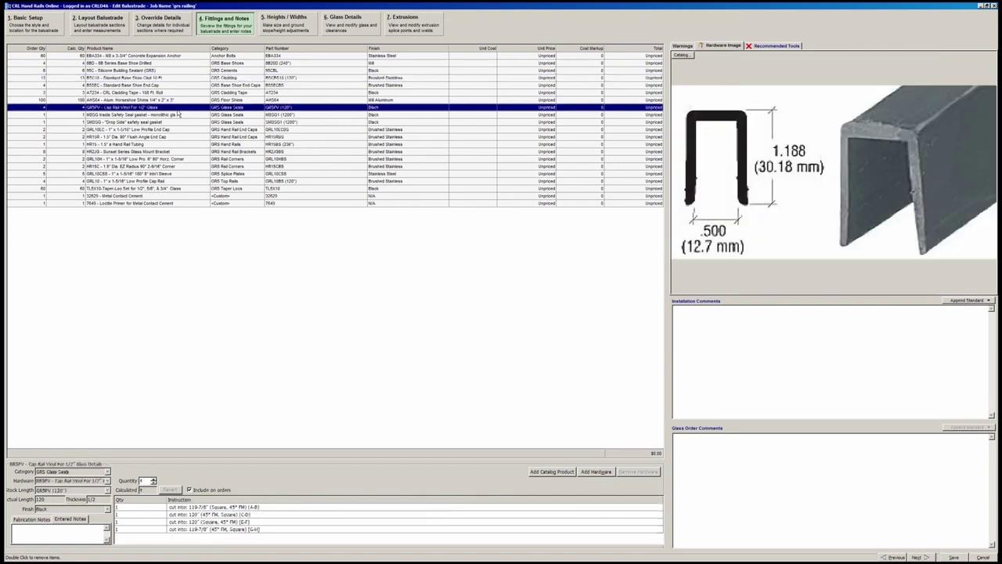
pyautogui.click(179, 123)
pyautogui.click(179, 130)
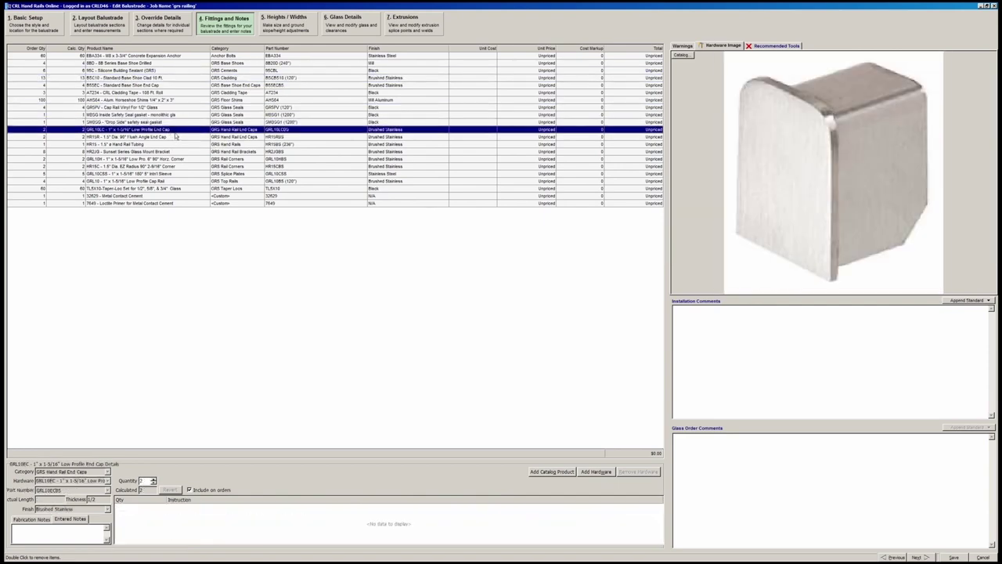
pyautogui.click(153, 137)
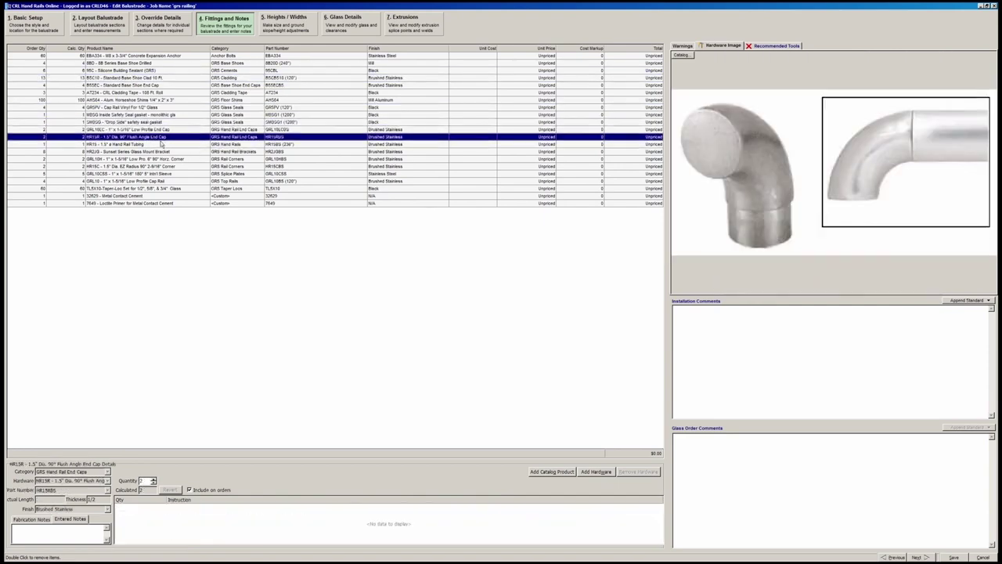
# Inspect the HR2GB bracket, GRL10H corner, AH564 shims, BSC10 cladding again and the TLSX10 Taper-Loc set
pyautogui.click(126, 152)
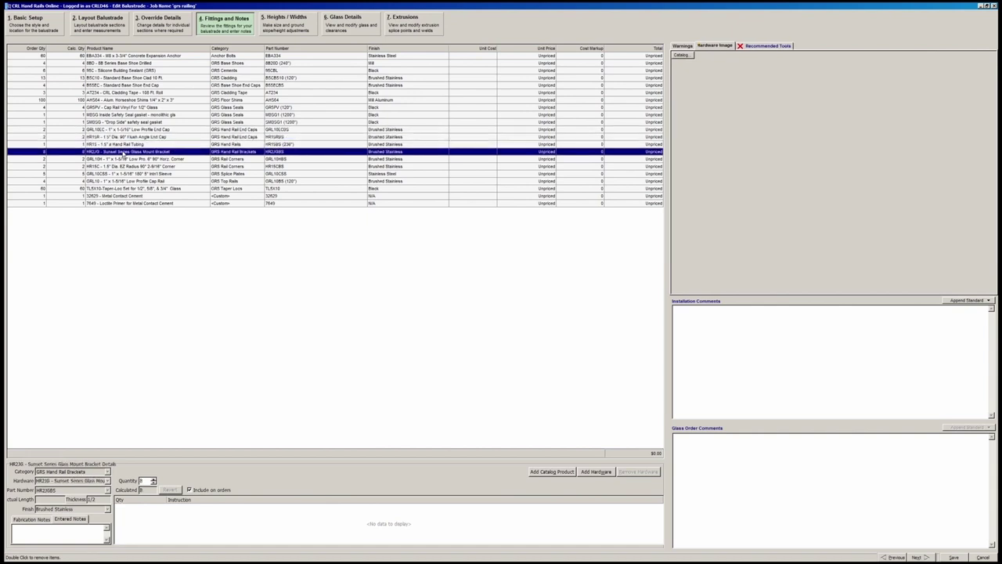
pyautogui.click(121, 159)
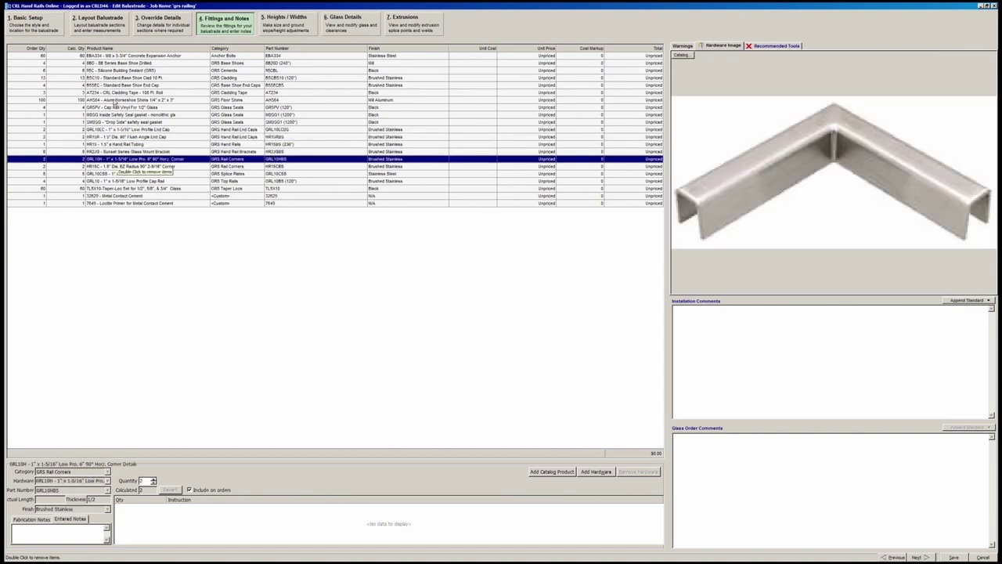
pyautogui.click(116, 100)
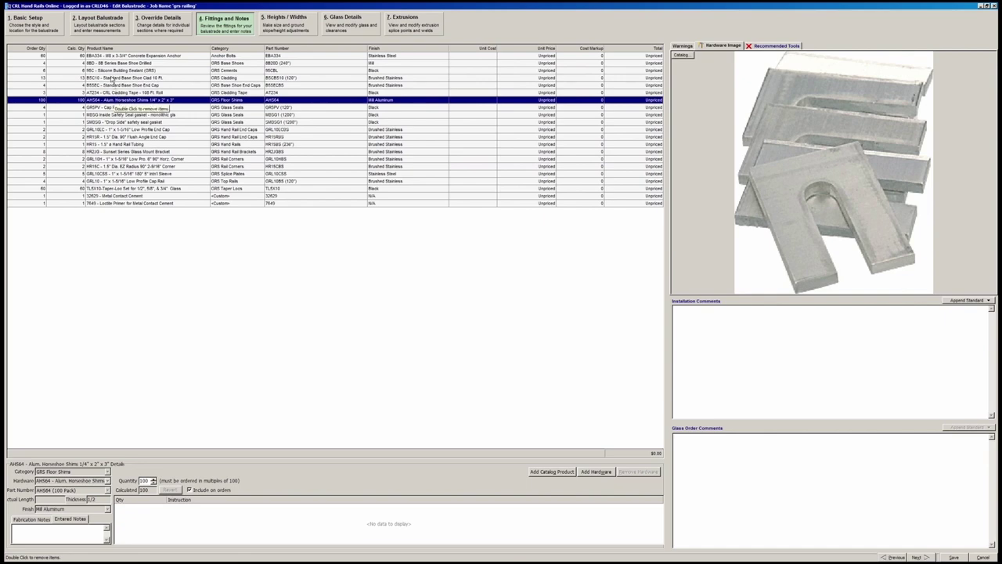
pyautogui.click(112, 78)
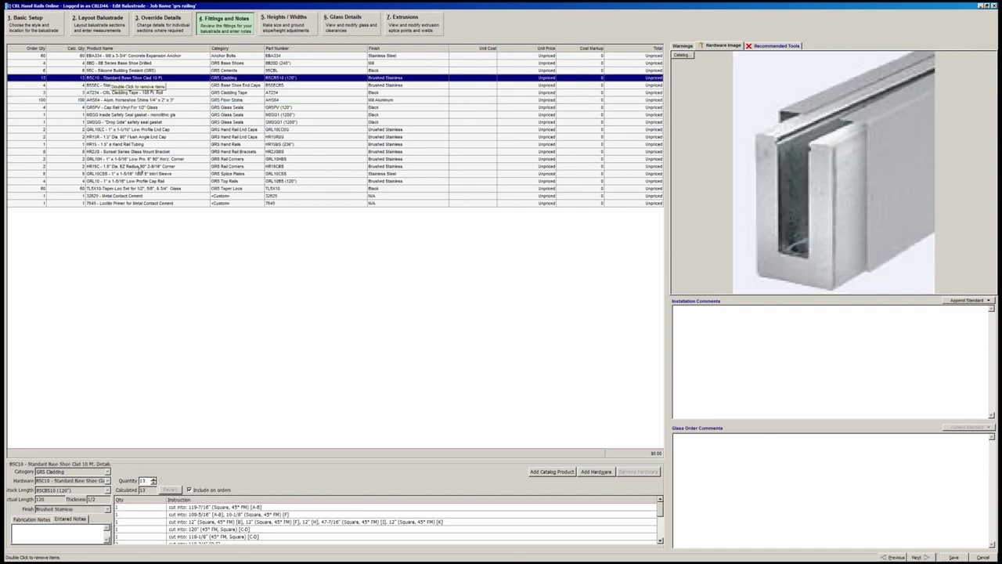
pyautogui.click(121, 190)
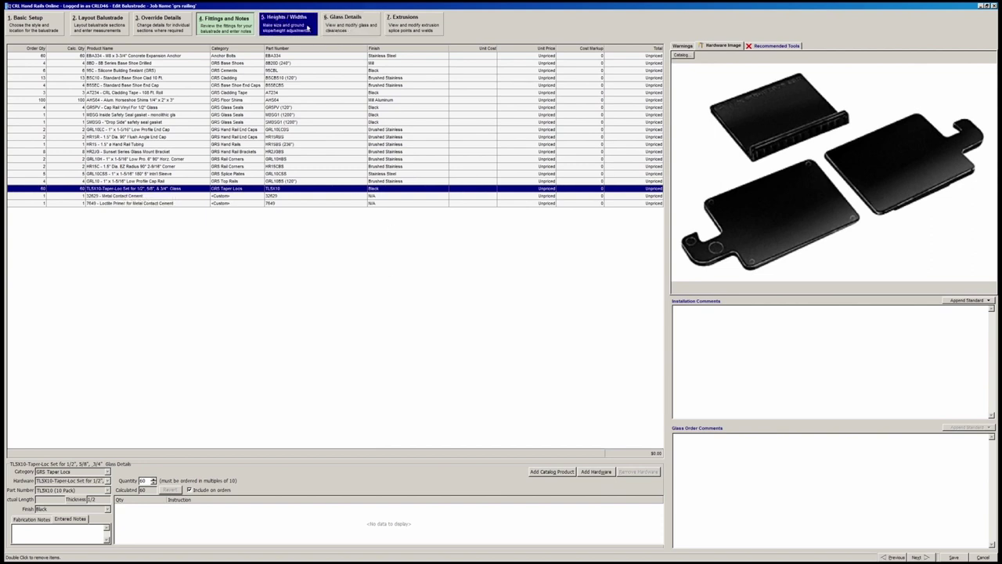
pyautogui.click(350, 27)
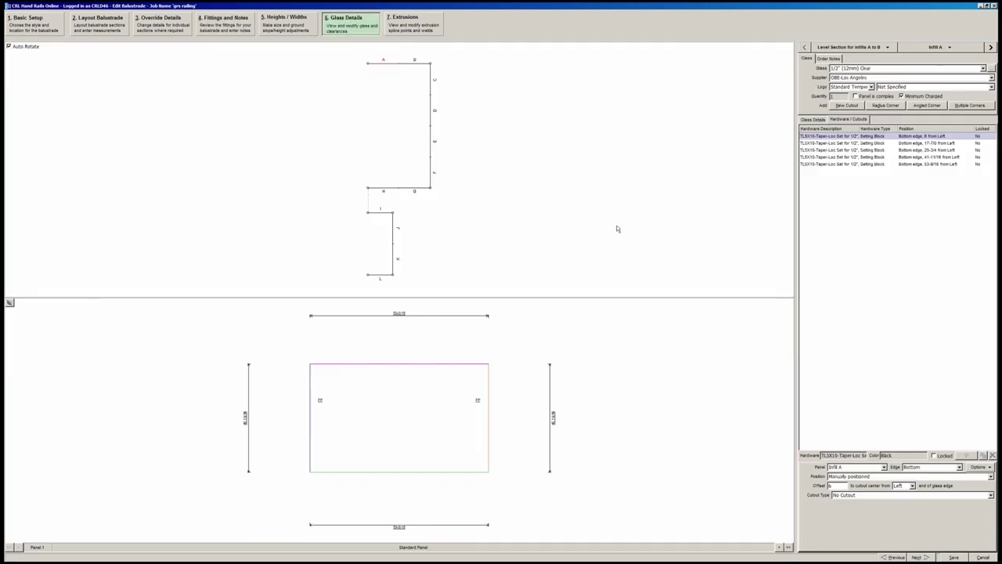
# Show the setting block 17-7/8 from the left, then view the glass panels for infills C, G, F and H
pyautogui.click(828, 144)
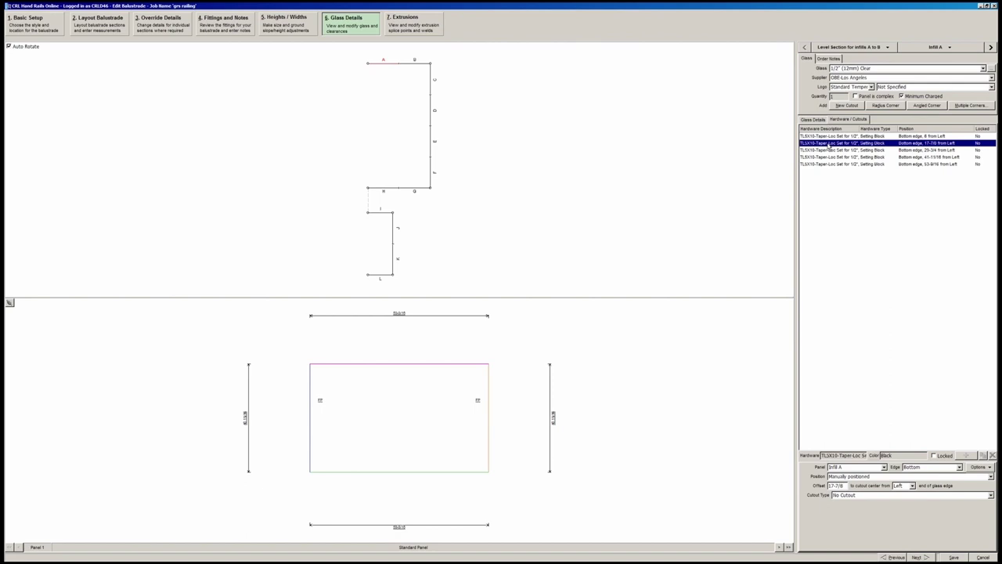
pyautogui.click(432, 88)
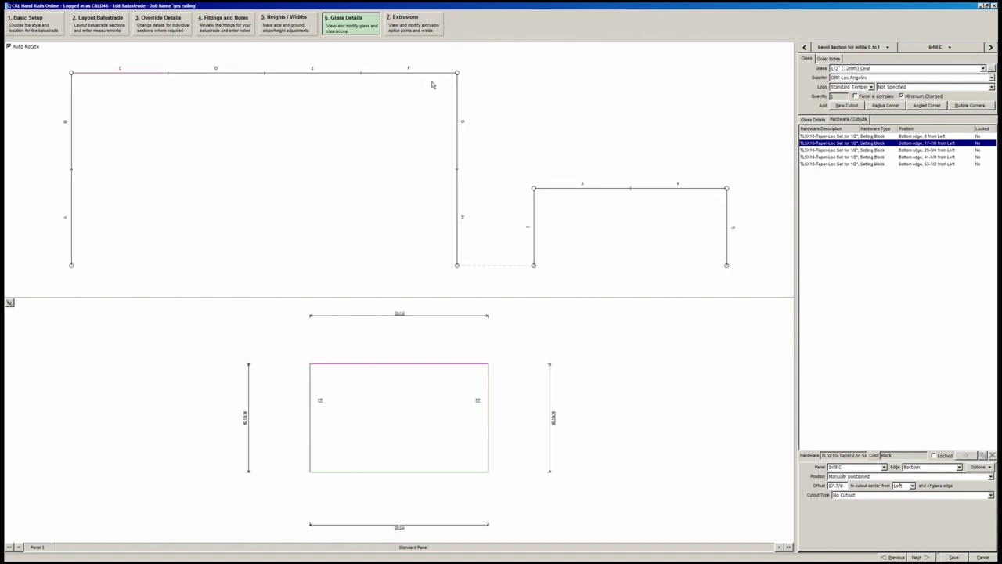
pyautogui.click(459, 97)
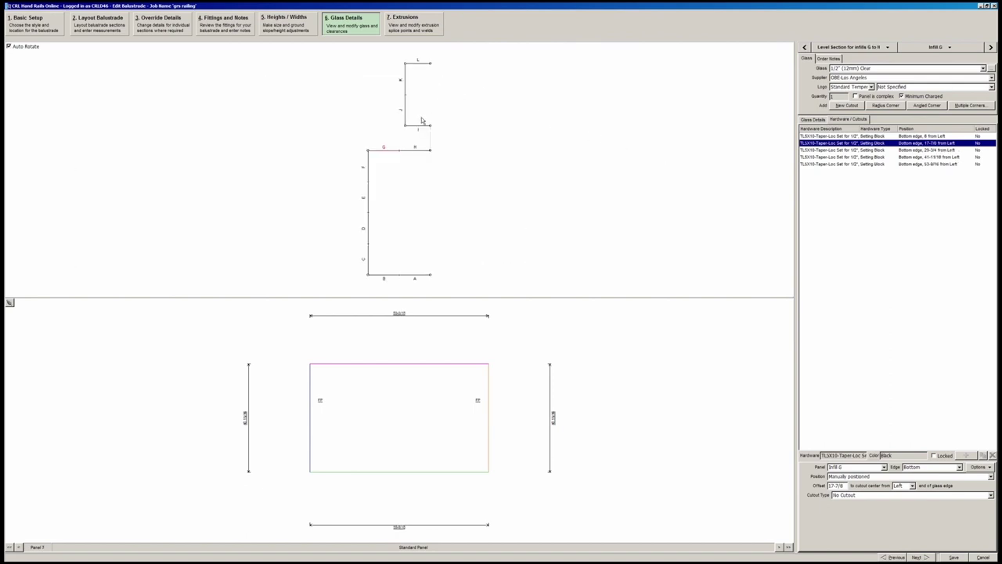
pyautogui.click(368, 170)
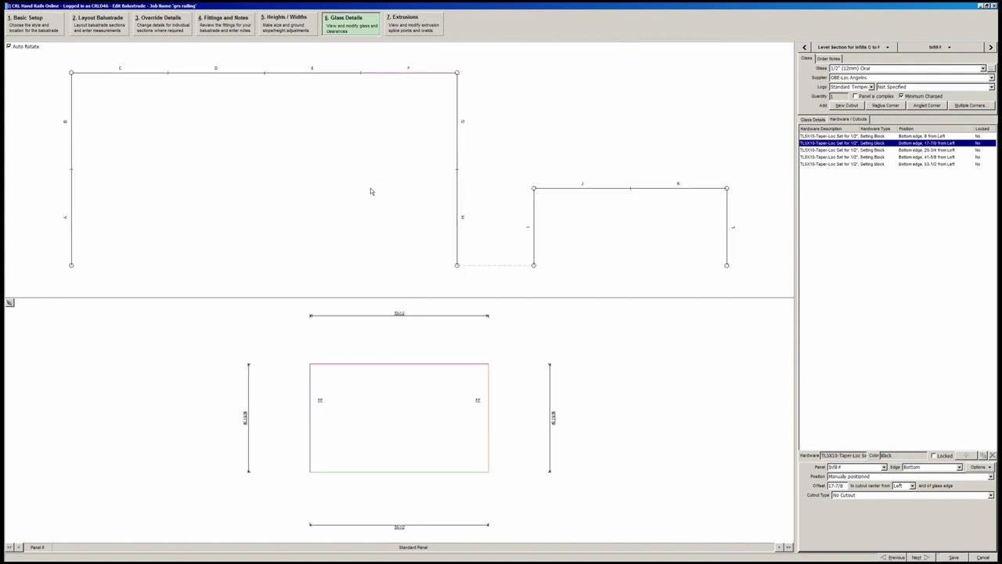
pyautogui.click(458, 207)
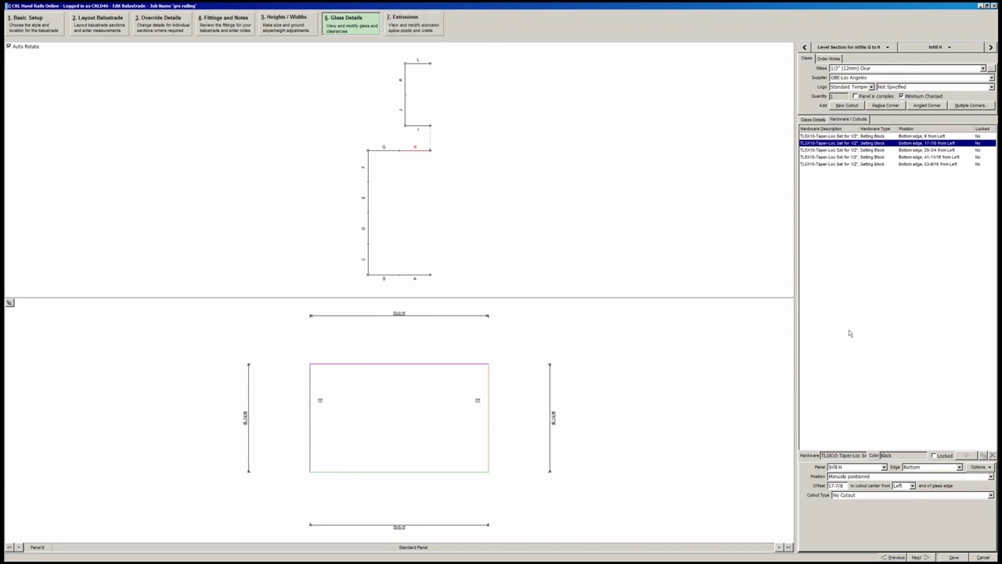
pyautogui.click(30, 22)
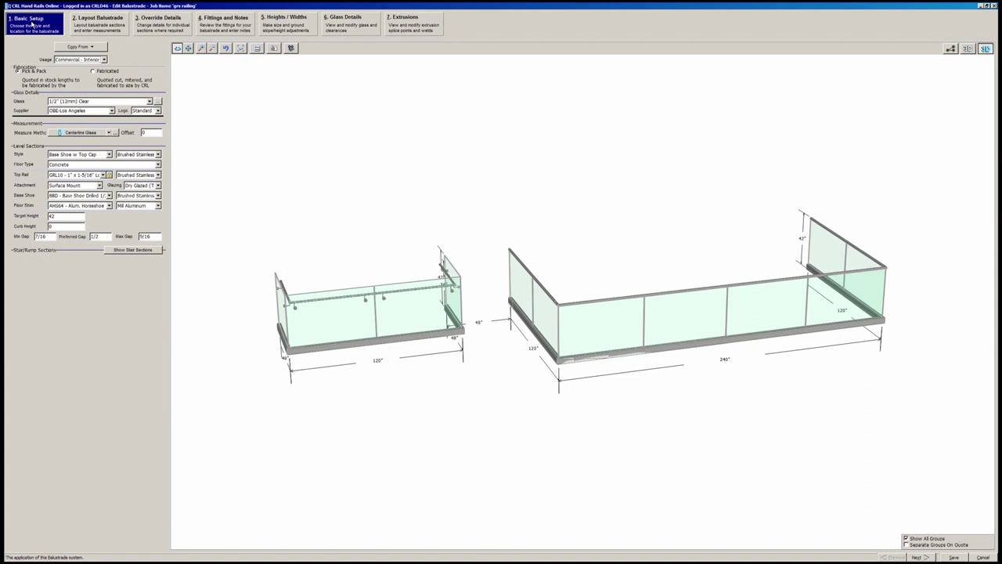
# Save the grs railing balustrade job and close the editor back to the Structure List
pyautogui.click(953, 557)
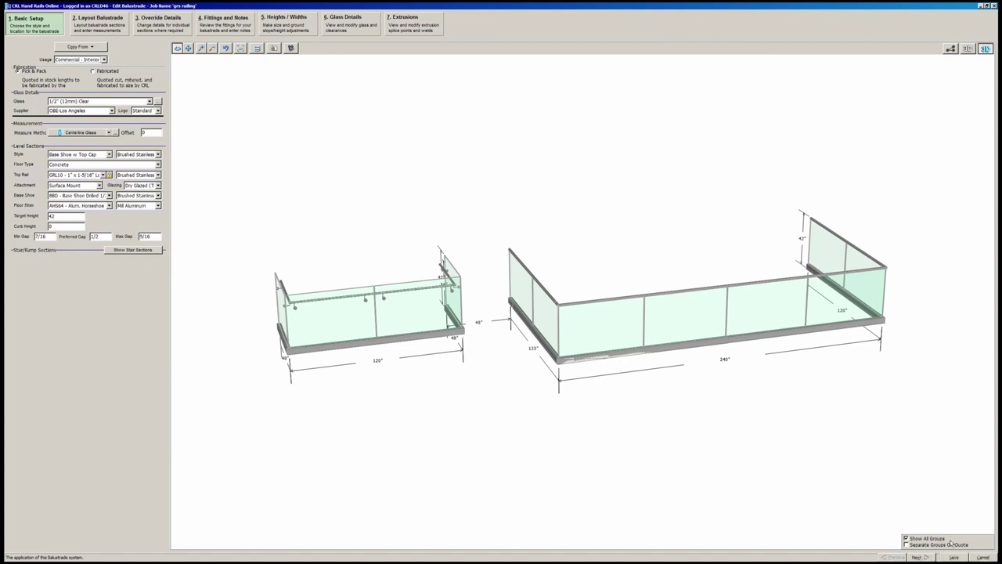
pyautogui.click(957, 558)
pyautogui.click(983, 557)
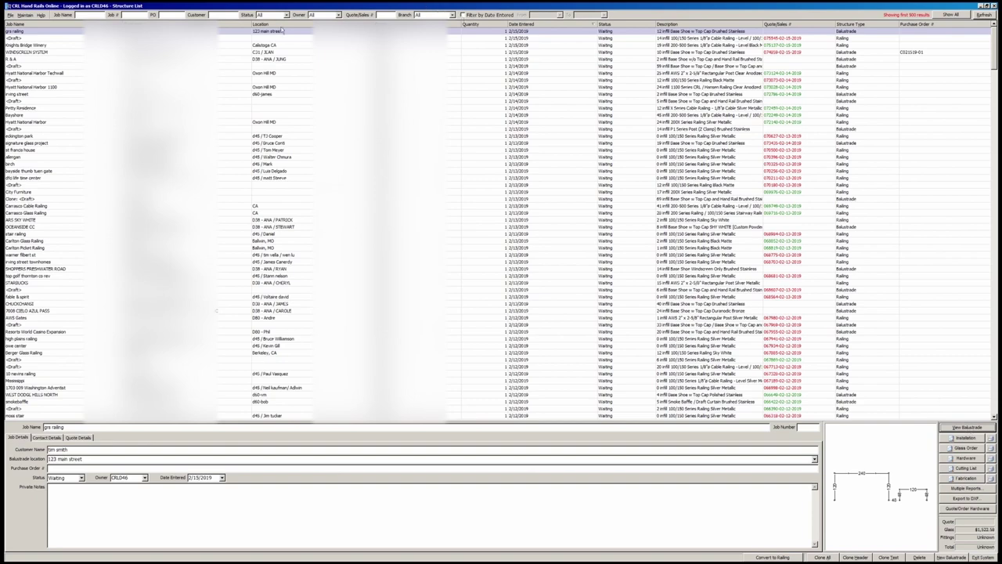
pyautogui.click(961, 430)
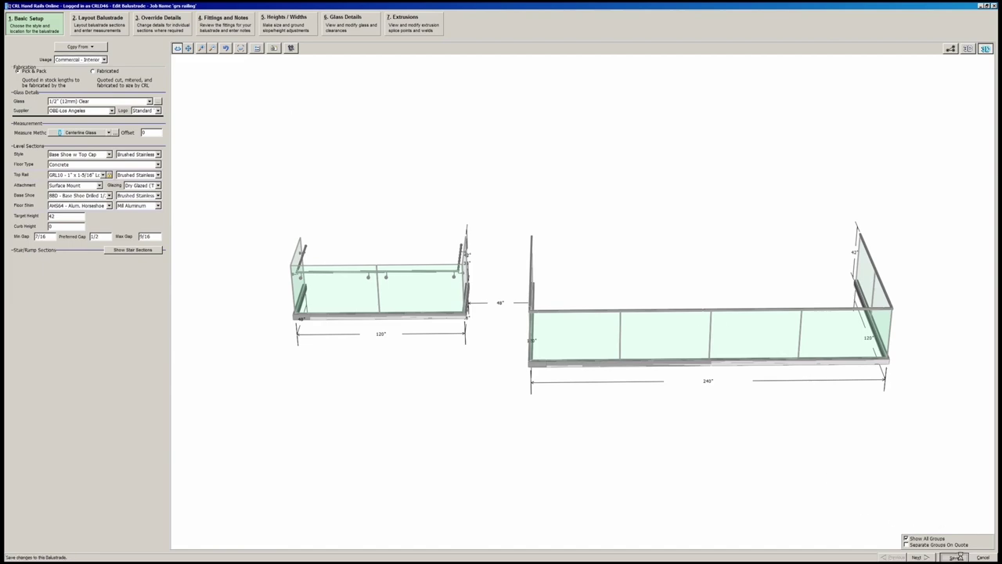
pyautogui.click(983, 557)
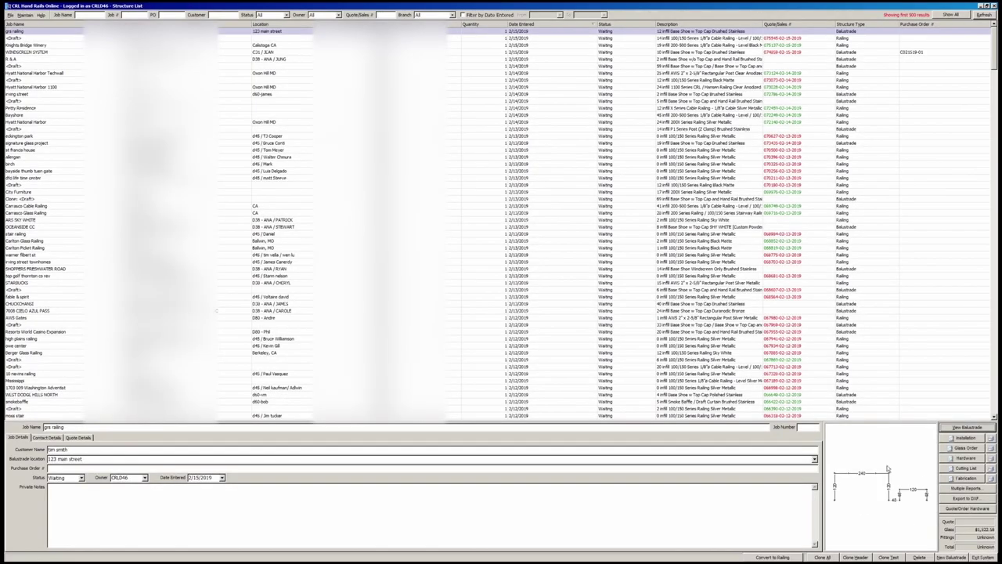
pyautogui.click(982, 428)
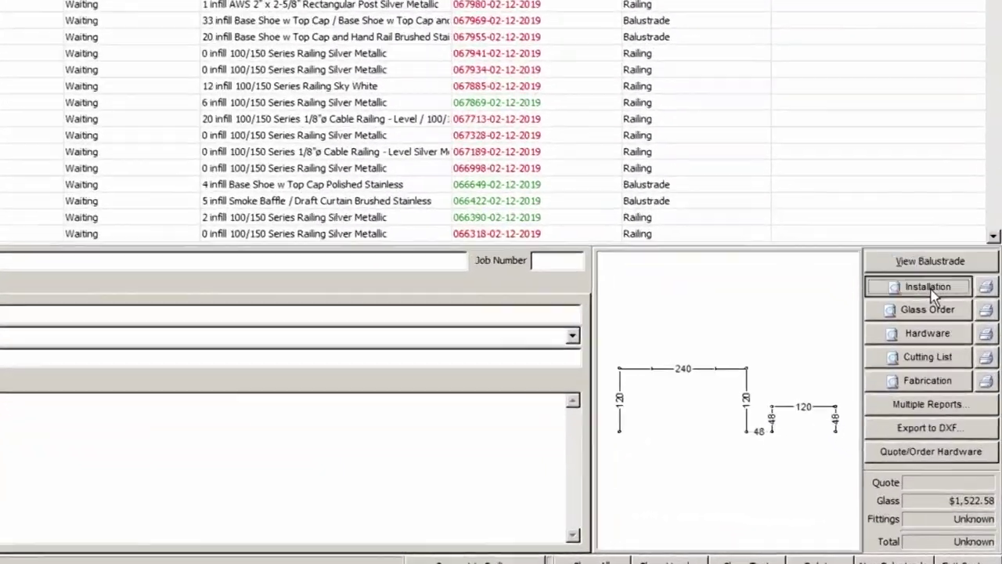
pyautogui.click(932, 292)
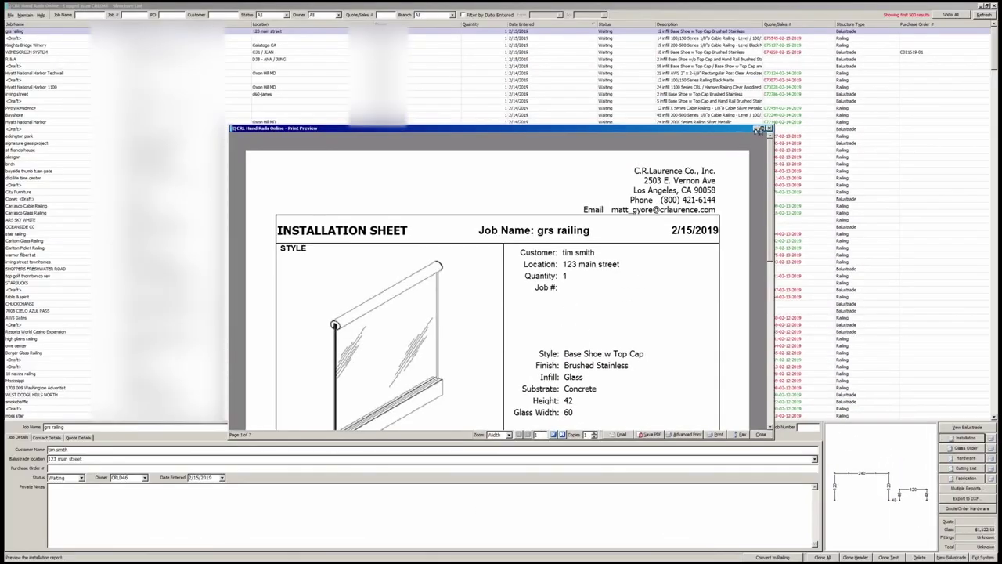
# Maximize the installation sheet preview and page forward through to the plan view page
pyautogui.click(762, 129)
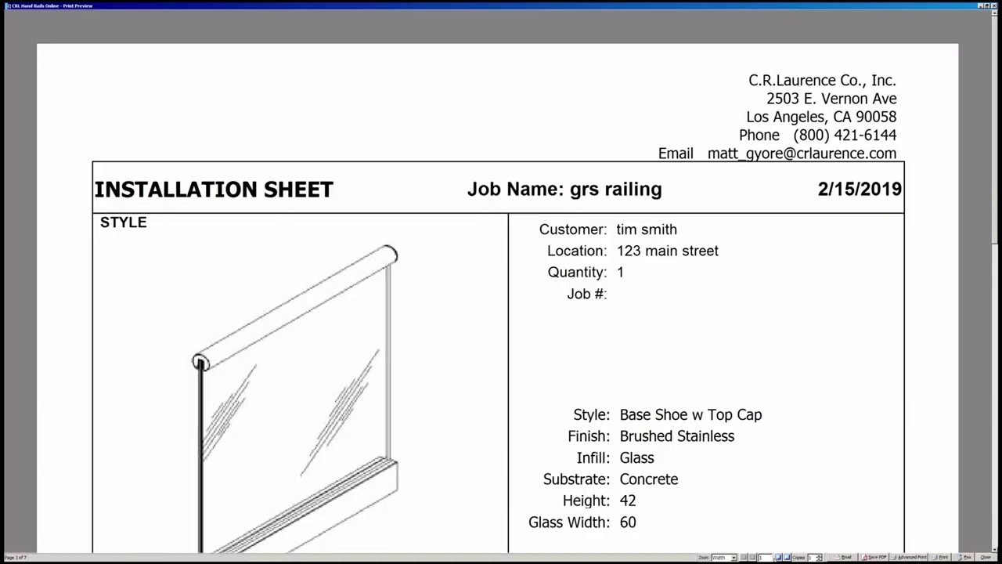
pyautogui.click(778, 557)
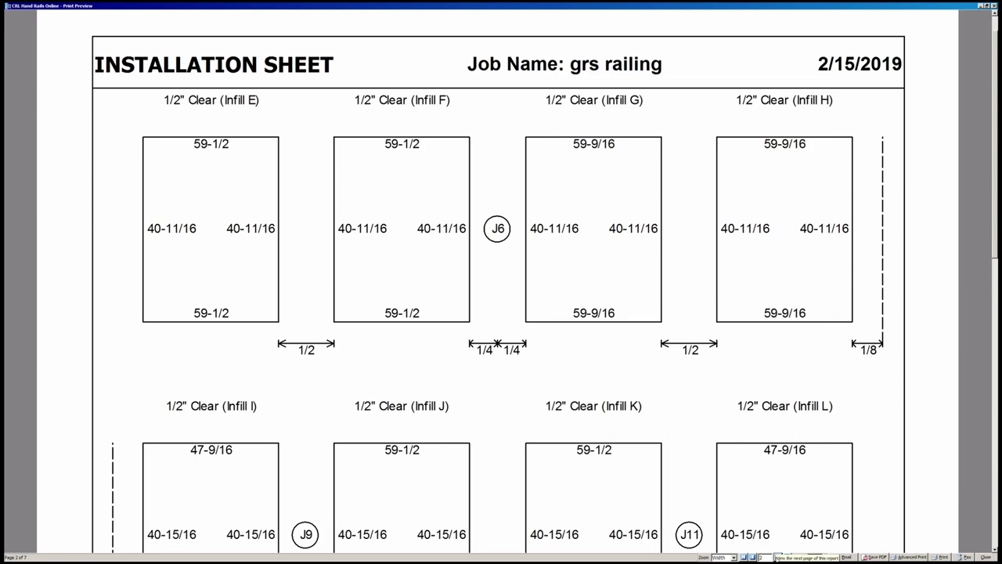
pyautogui.click(771, 557)
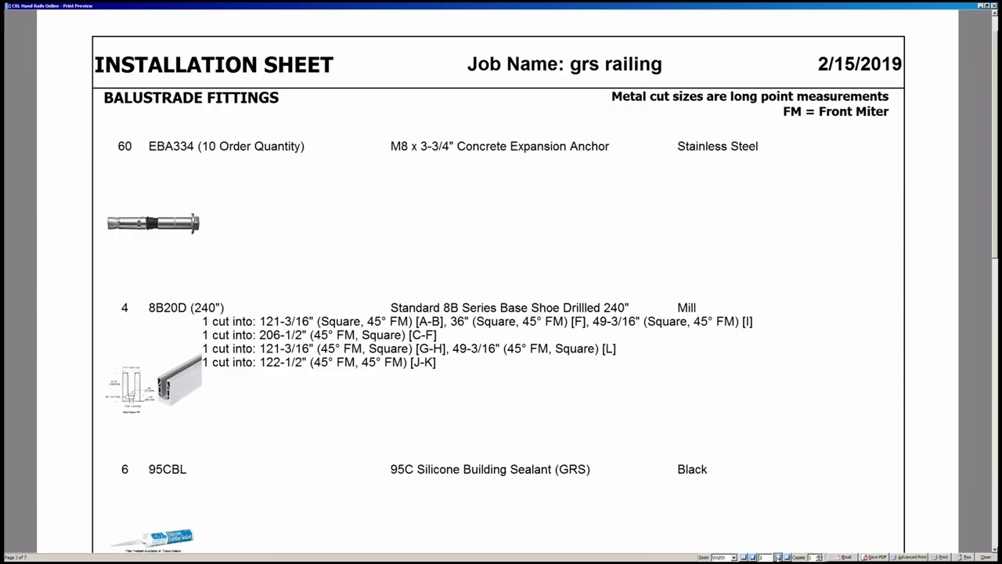
pyautogui.click(777, 557)
pyautogui.click(777, 556)
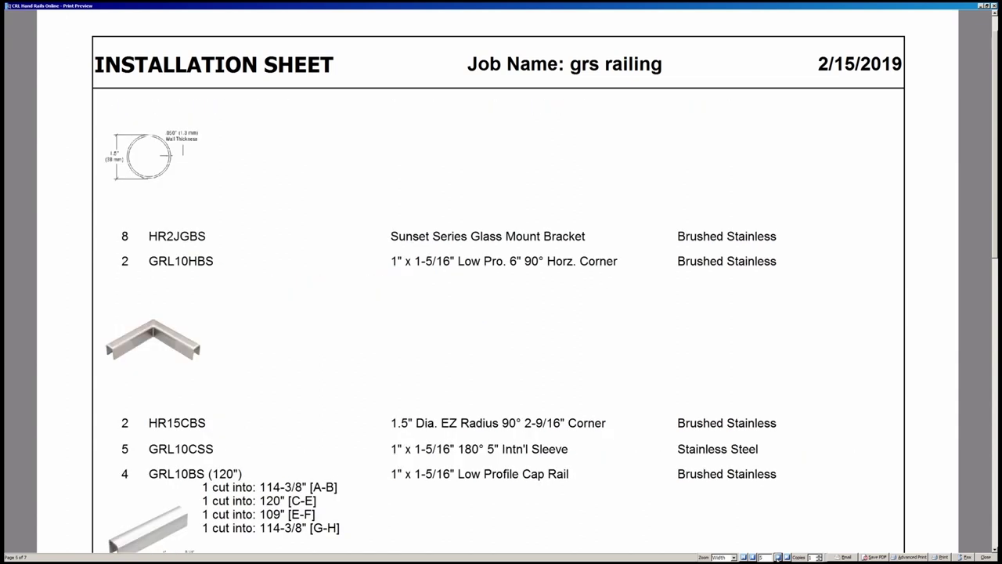
pyautogui.click(778, 557)
pyautogui.click(778, 557)
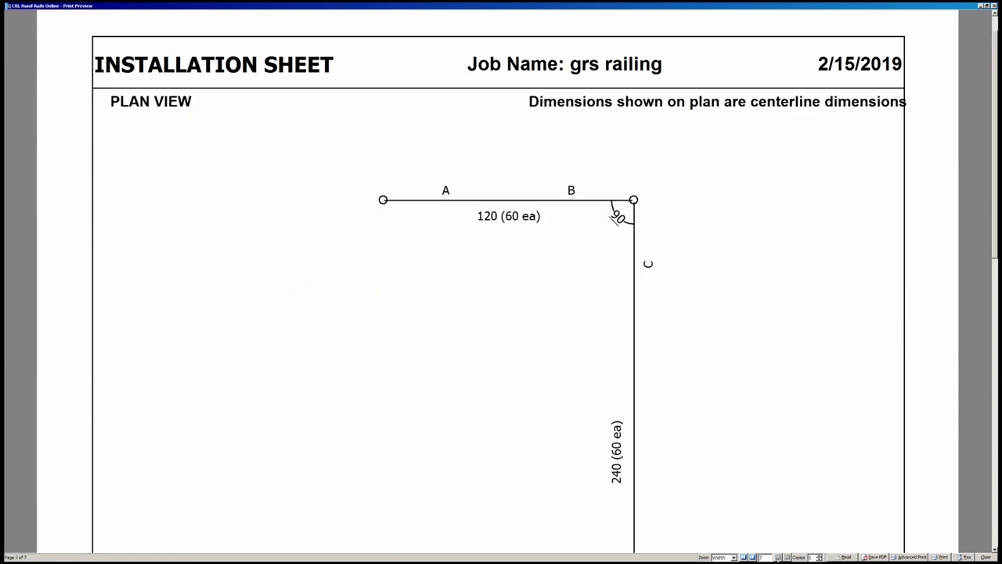
# Page back to the first installation sheet page and close the preview
pyautogui.click(753, 557)
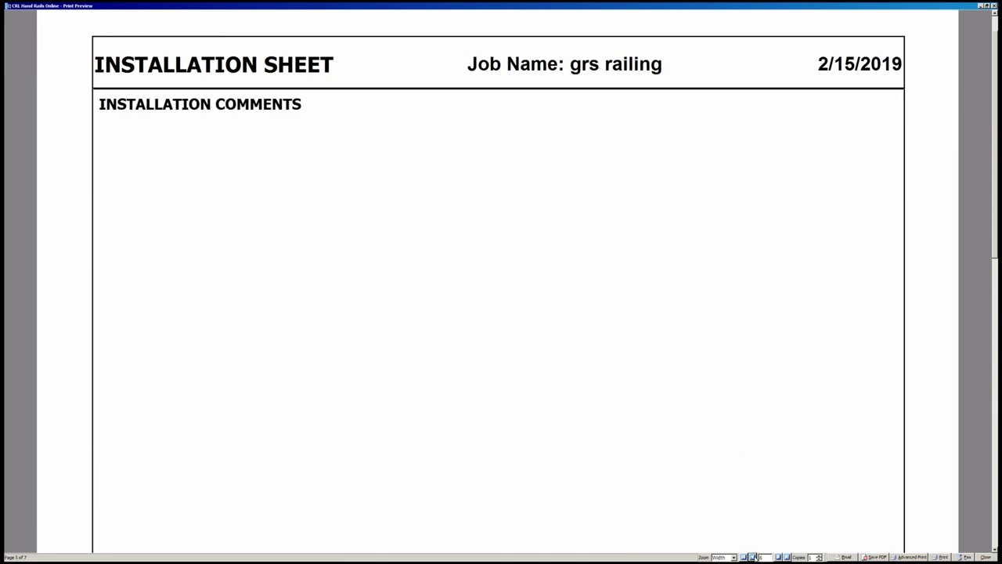
pyautogui.click(753, 556)
pyautogui.click(753, 557)
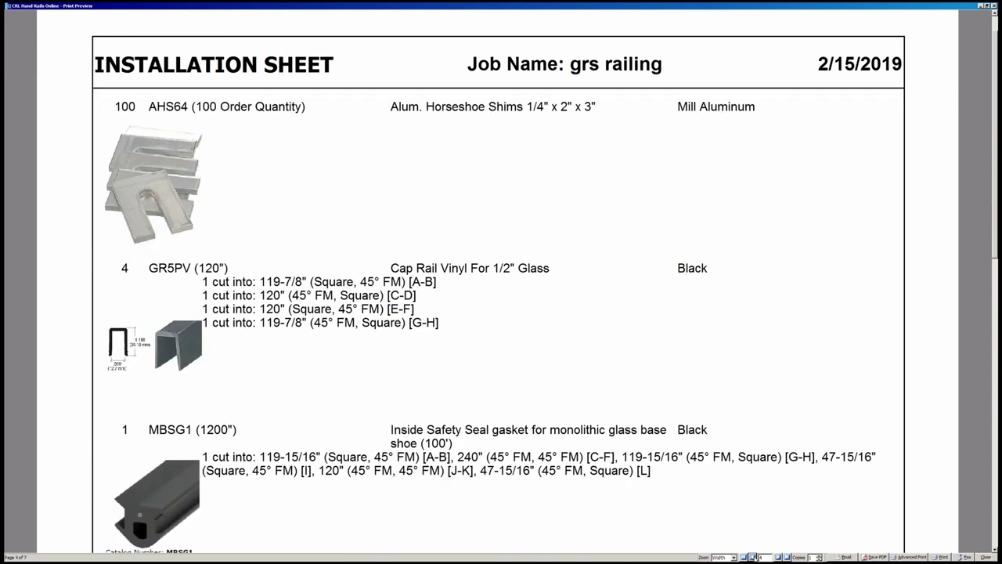
pyautogui.click(753, 557)
pyautogui.click(754, 557)
pyautogui.click(753, 557)
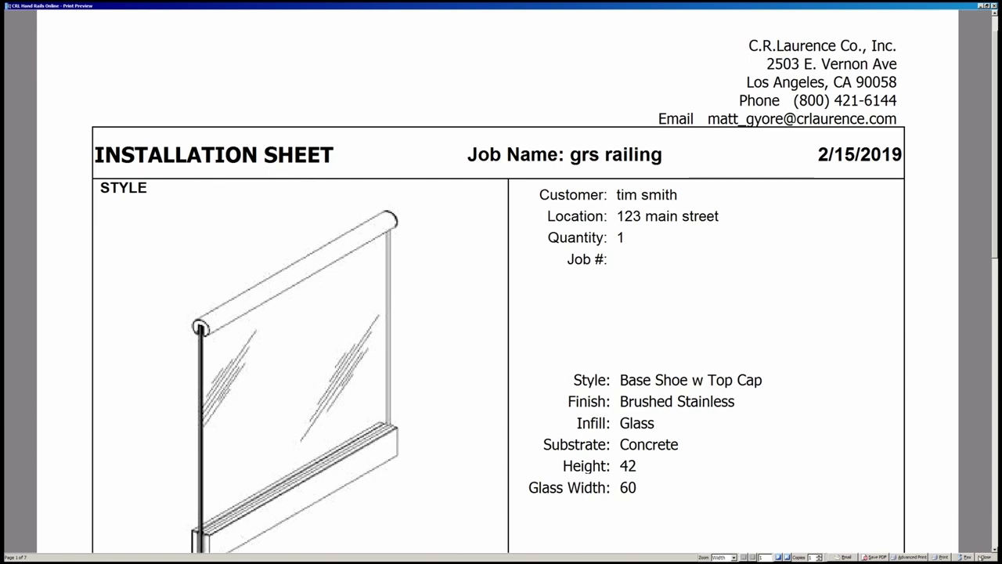
pyautogui.click(982, 557)
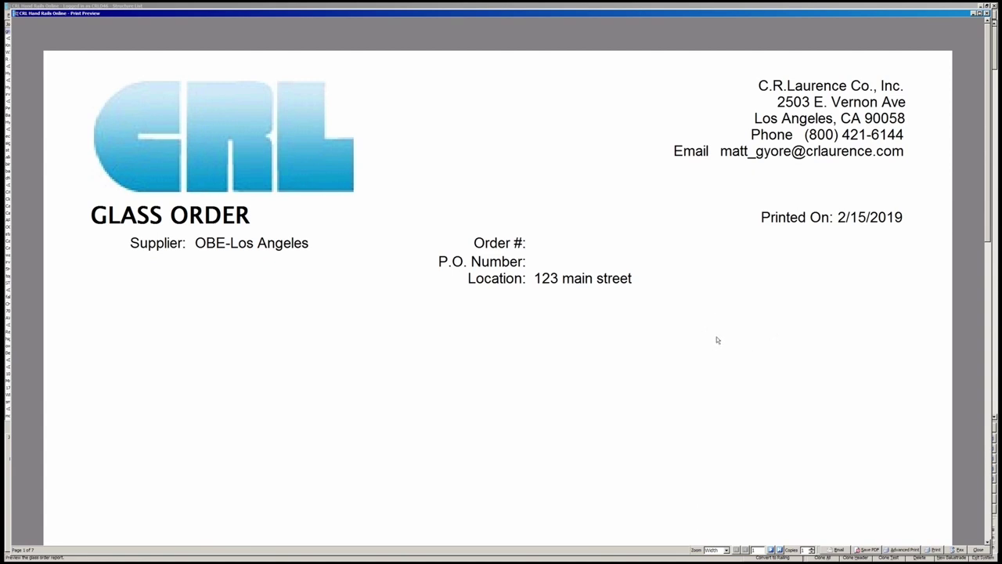
pyautogui.moveTo(989, 145); pyautogui.dragTo(995, 294)
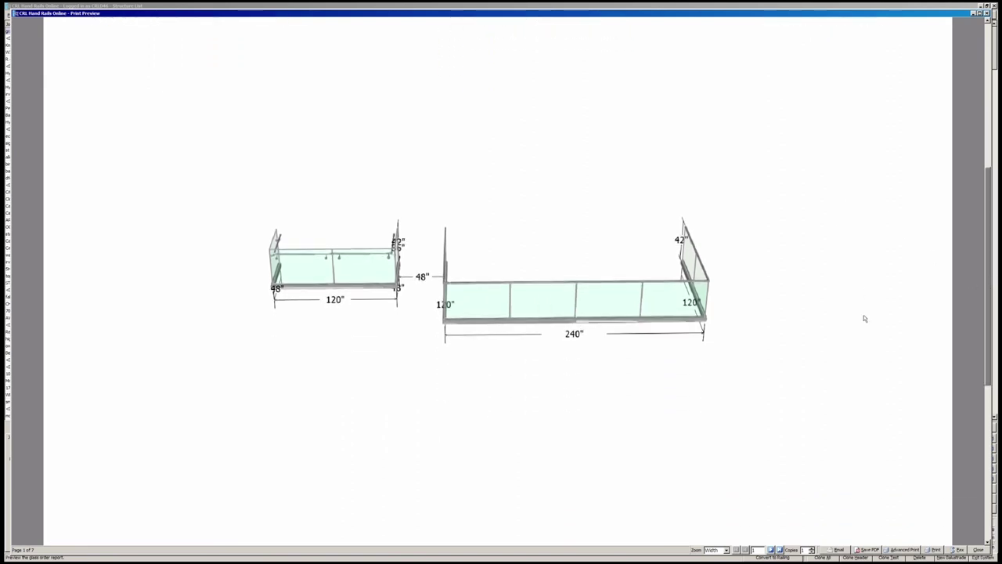
pyautogui.click(771, 550)
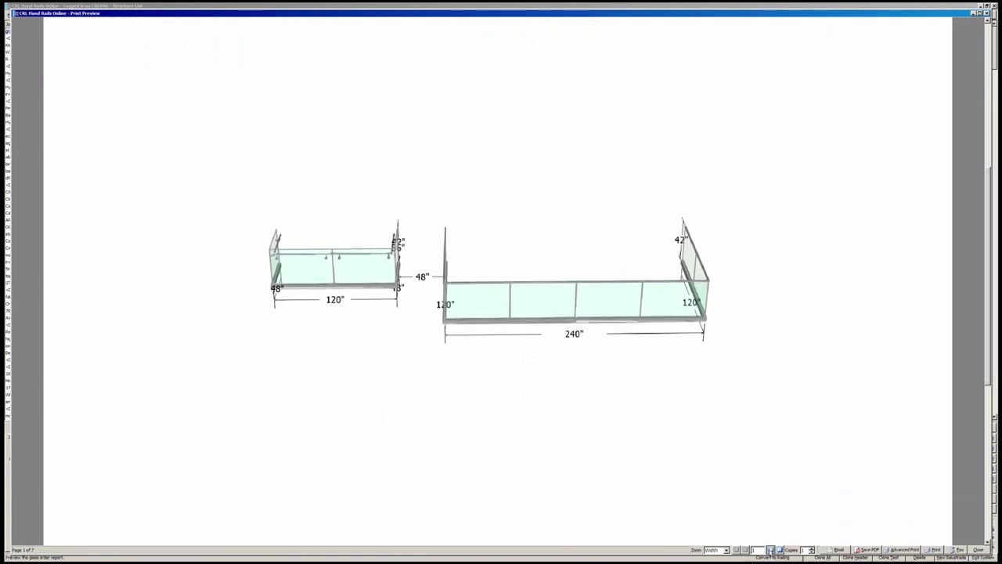
pyautogui.click(771, 550)
pyautogui.click(771, 550)
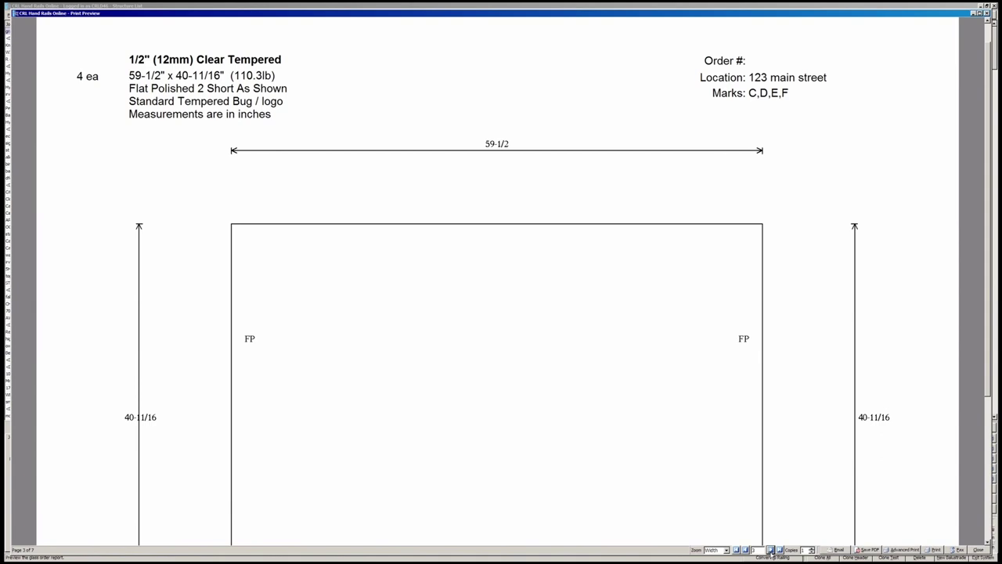
pyautogui.click(771, 550)
pyautogui.click(770, 550)
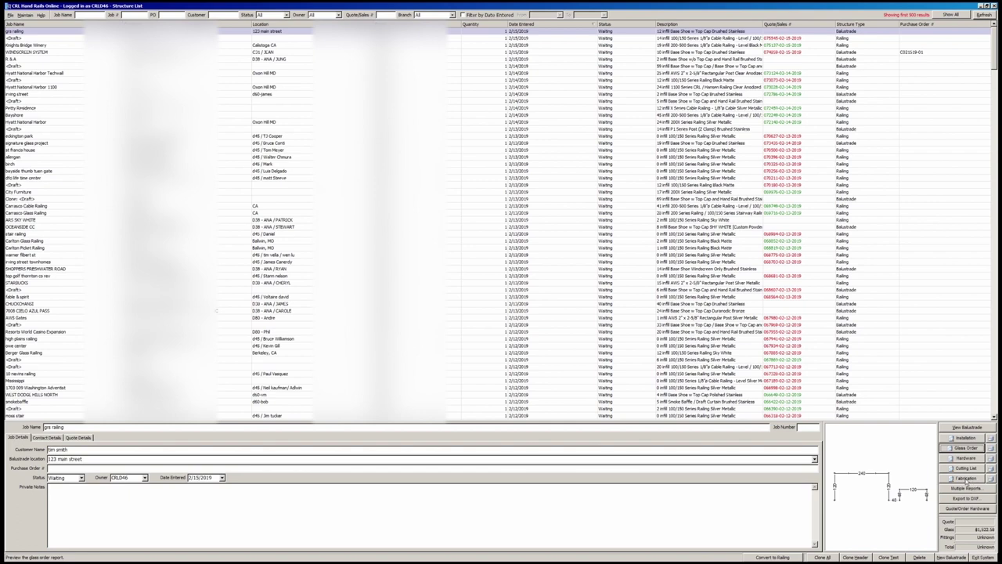
pyautogui.click(966, 469)
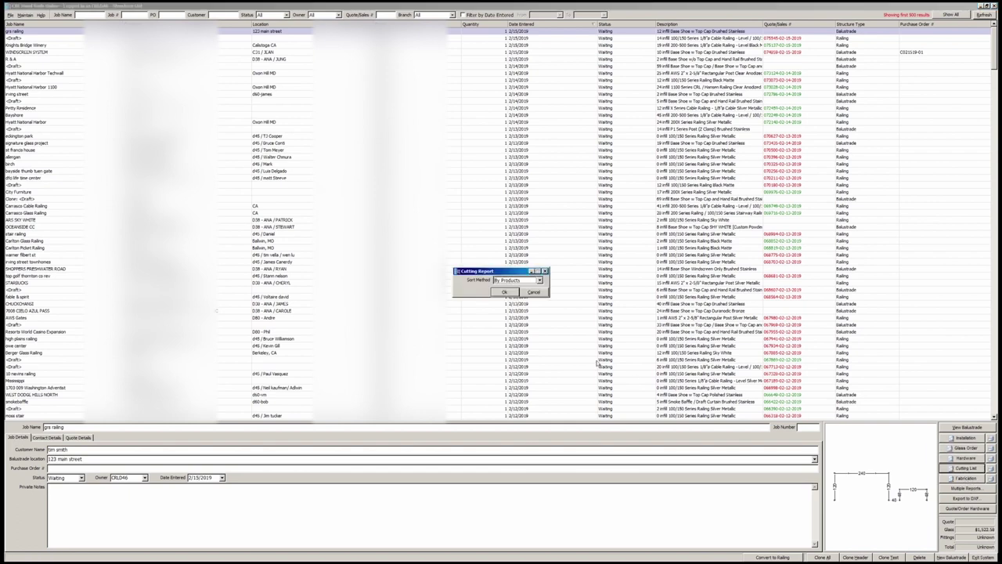
pyautogui.click(511, 295)
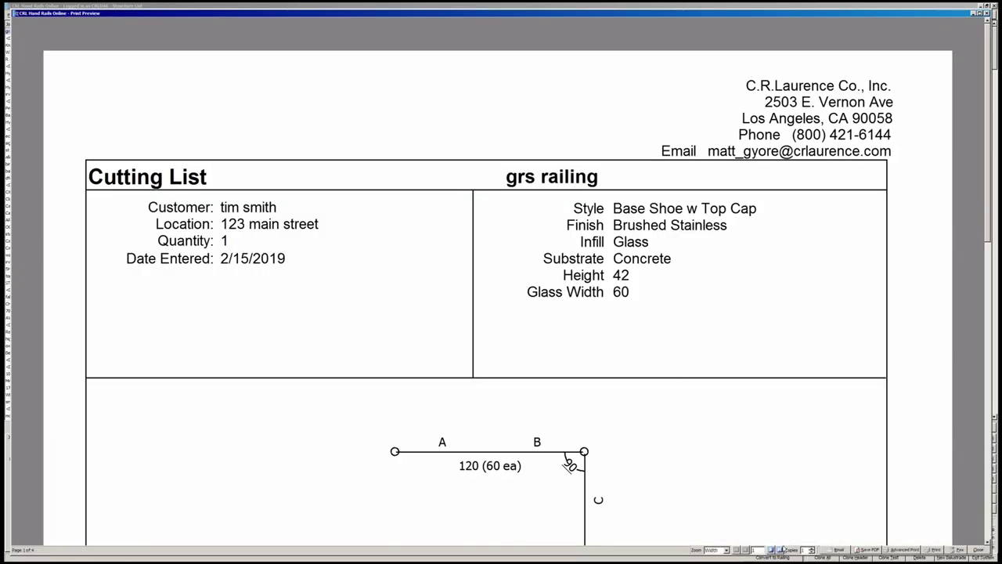
pyautogui.click(771, 551)
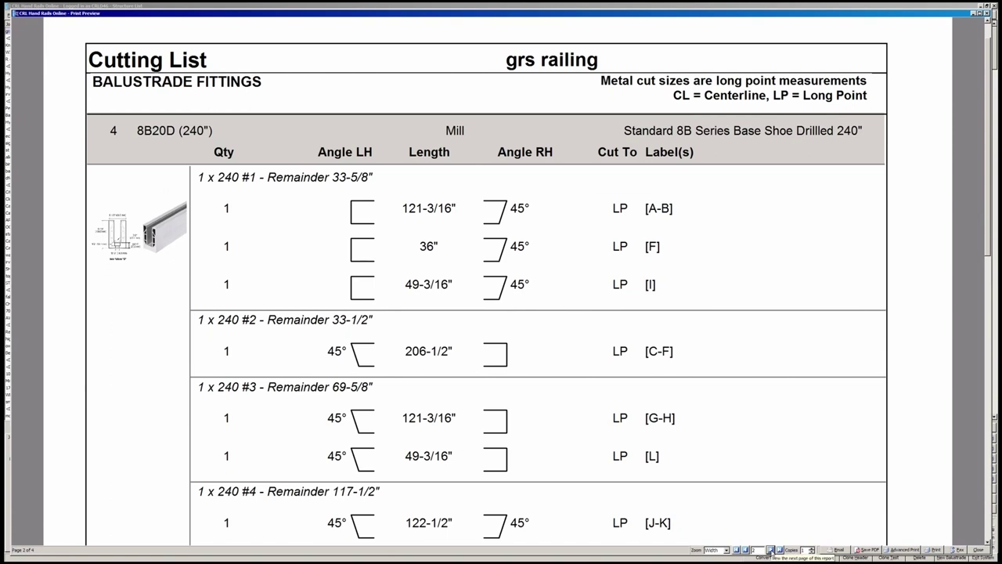
pyautogui.click(771, 550)
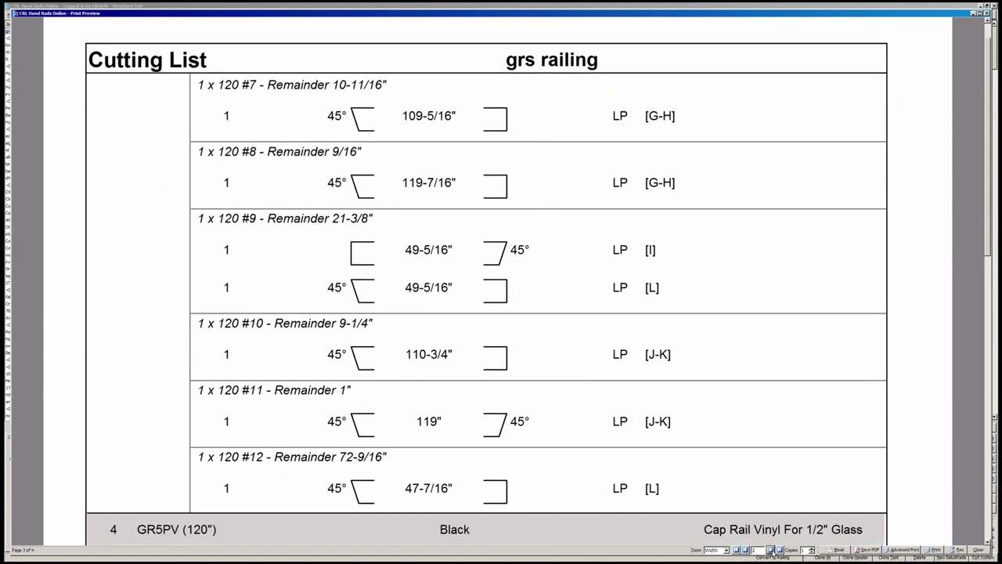
pyautogui.click(772, 550)
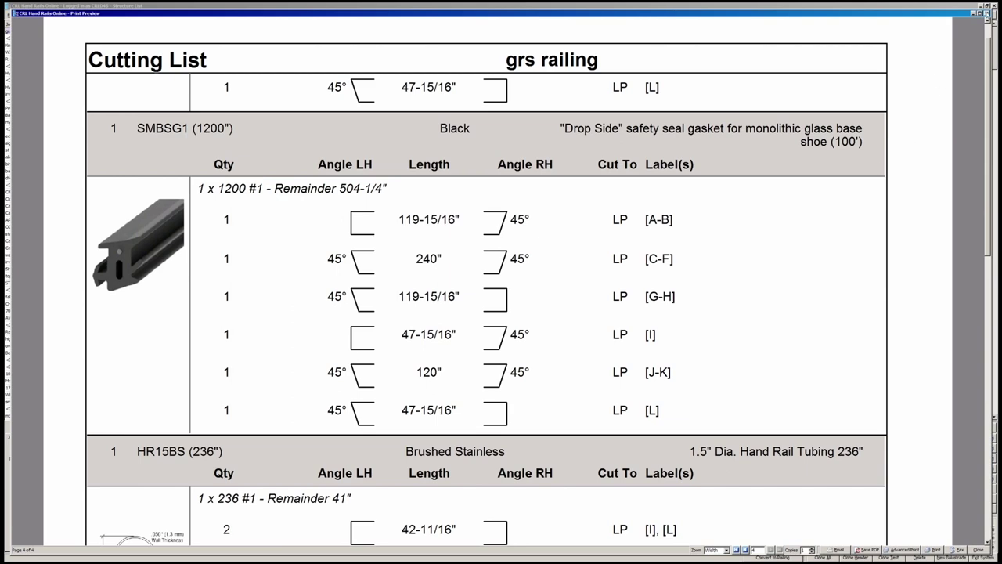
pyautogui.click(988, 13)
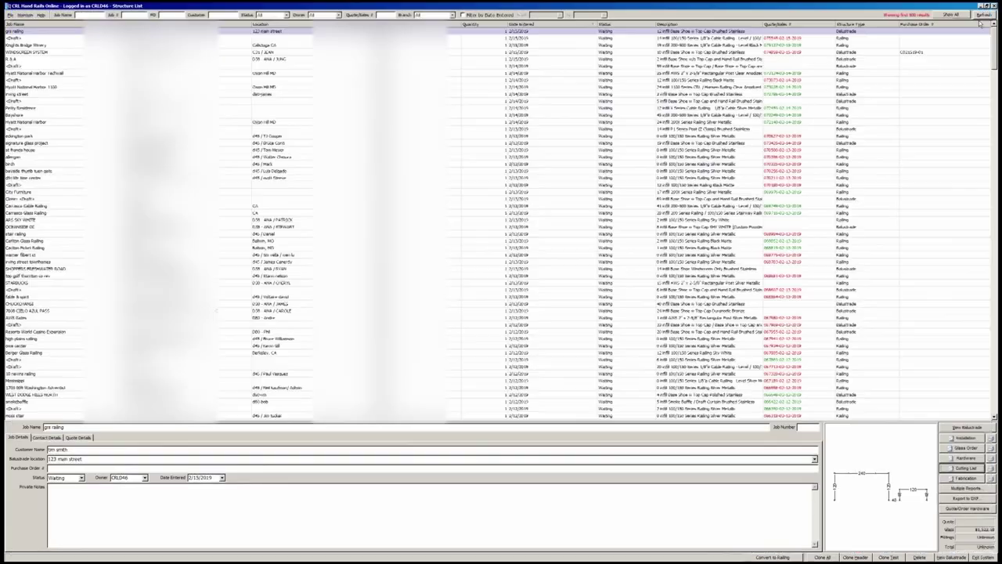
# Request a priced hardware quote for the job and enter the customer's account number
pyautogui.click(980, 510)
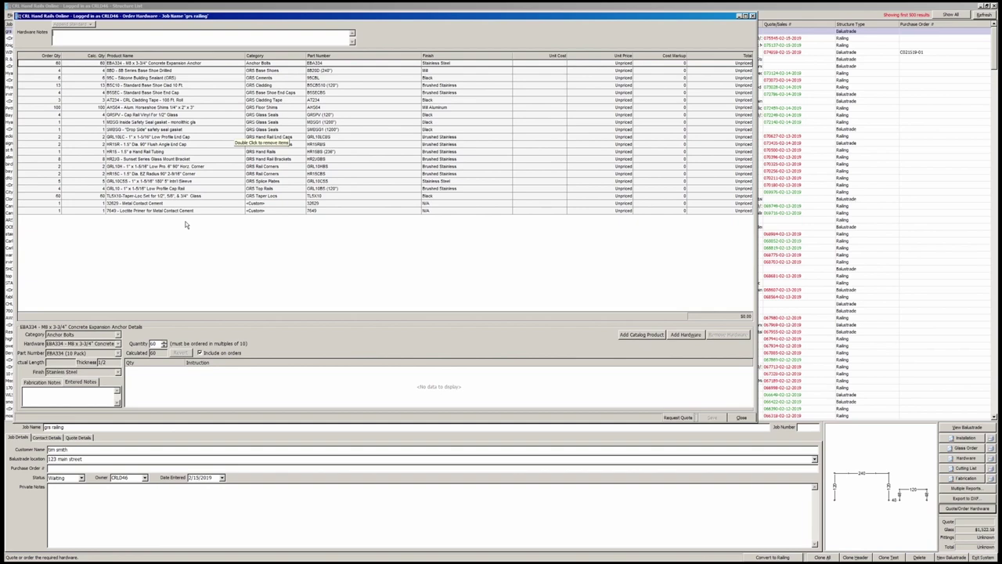
pyautogui.click(679, 418)
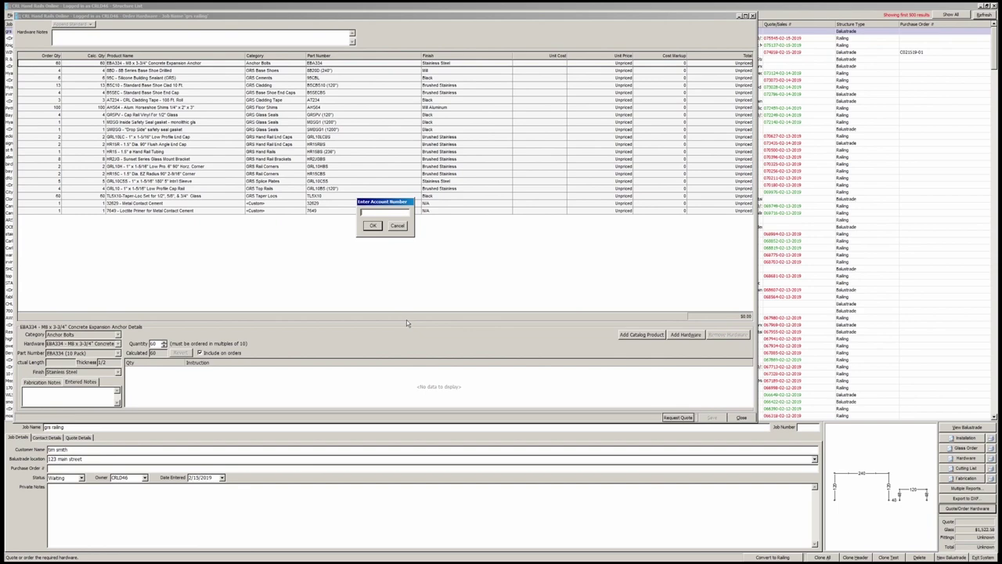
pyautogui.write('12345')
pyautogui.click(373, 226)
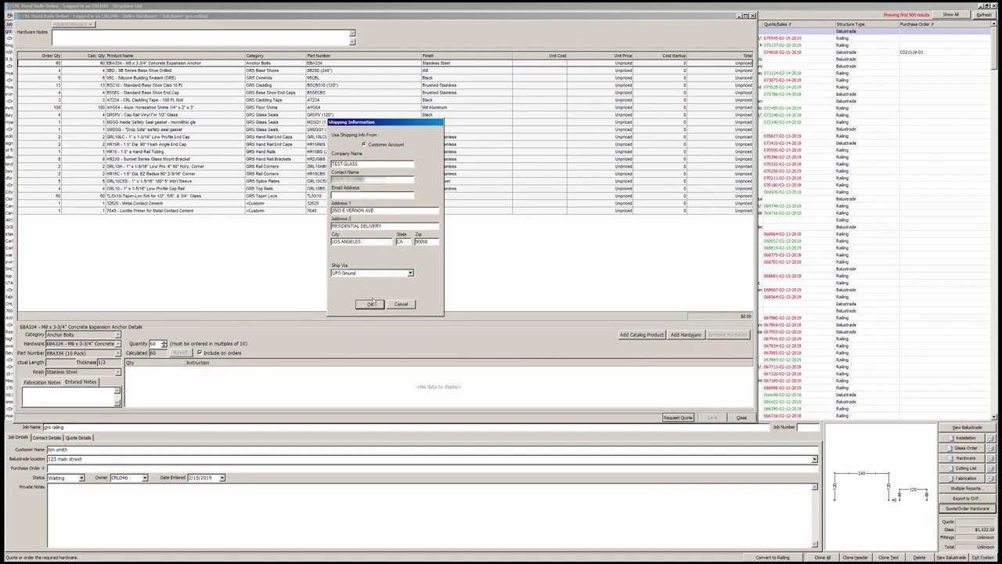
# Confirm the UPS Ground shipping information to receive the priced quote
pyautogui.click(373, 305)
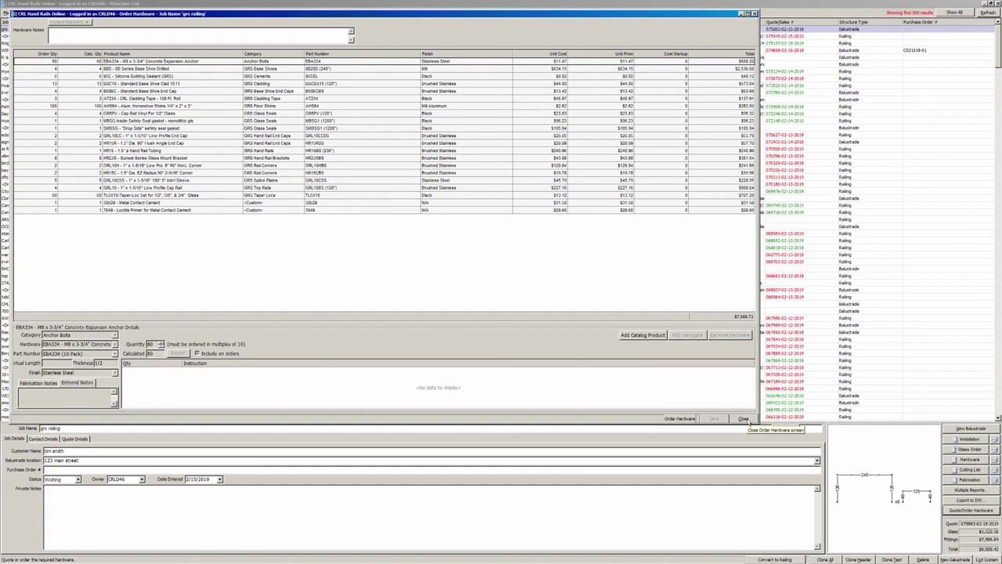
# Close the priced hardware order screen, returning to the Structure List of jobs
pyautogui.click(743, 419)
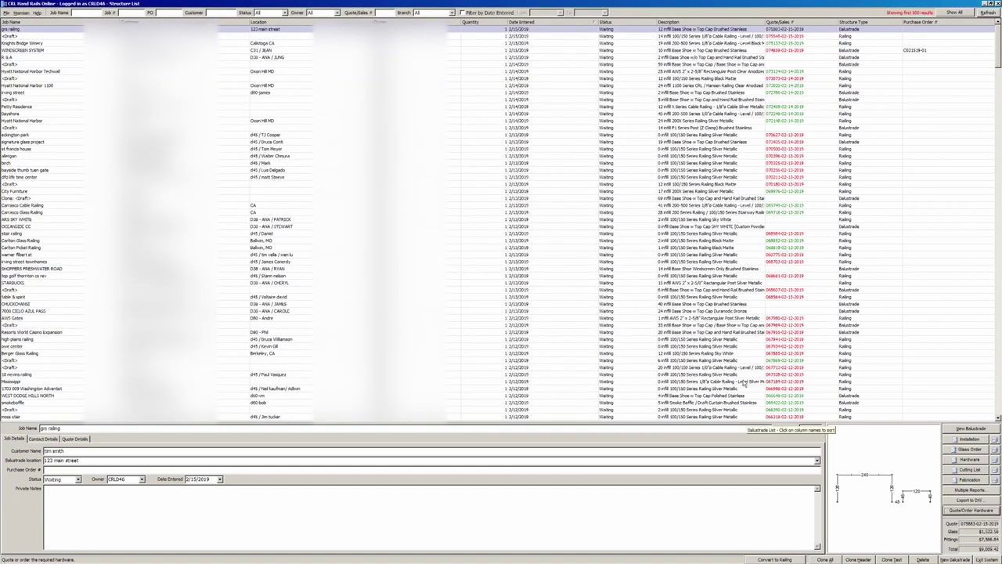